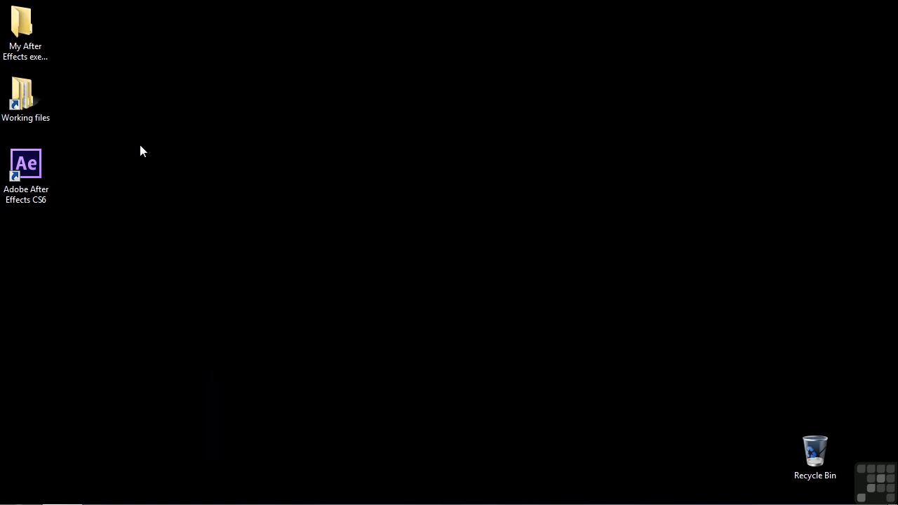
Step: Open the project 1602-tracker-keyframes.aep from the After Effects projects folder inside Working files
{"action": "double_click", "coordinate": [21, 95]}
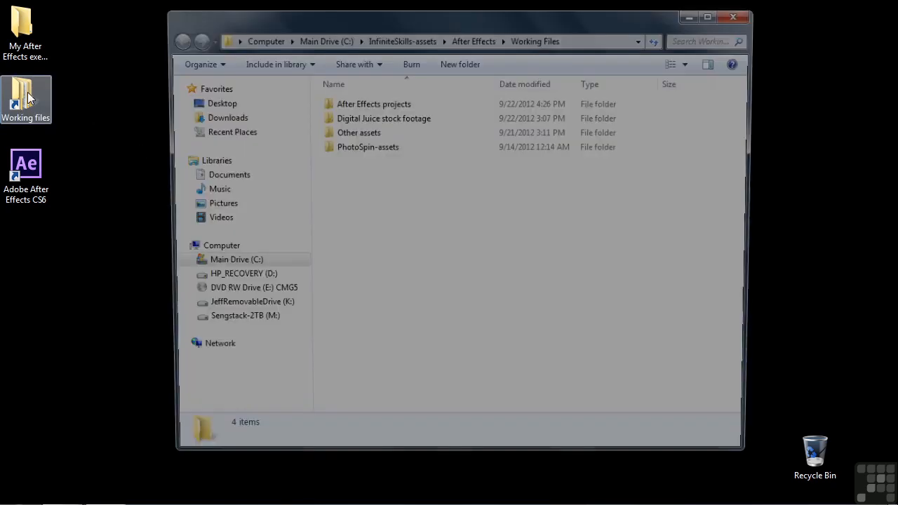
{"action": "double_click", "coordinate": [370, 102]}
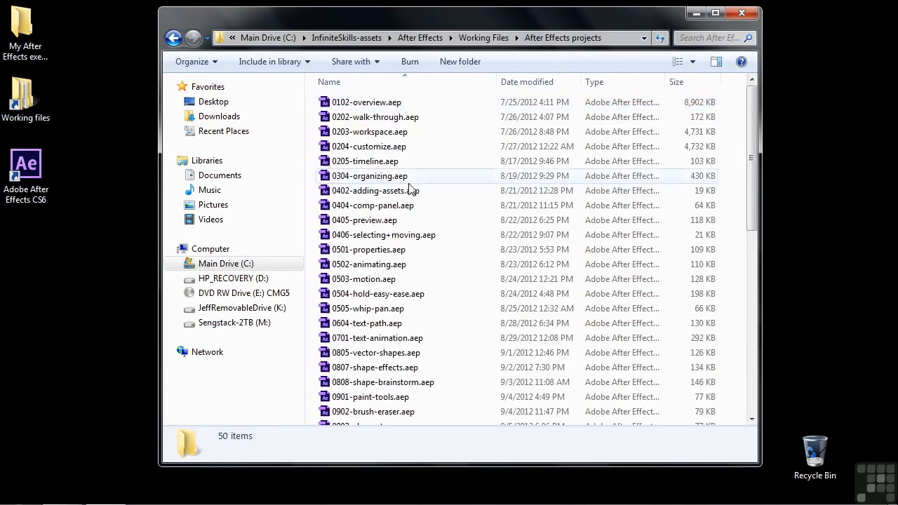
{"action": "scroll", "coordinate": [444, 409], "scroll_direction": "down", "scroll_amount": 9}
{"action": "double_click", "coordinate": [341, 418]}
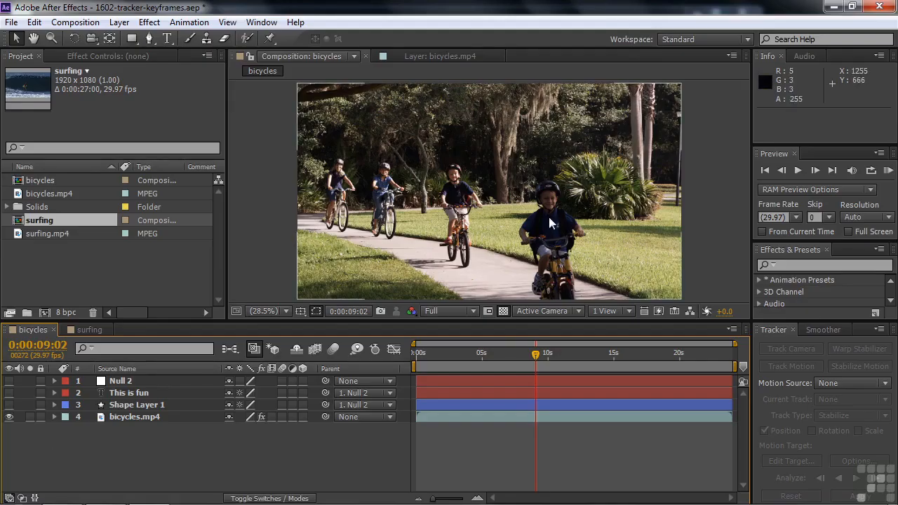
Step: Look at the surfing composition, return to bicycles, and examine the motion tracker keyframes of the bicycles.mp4 layer
{"action": "left_click", "coordinate": [91, 333]}
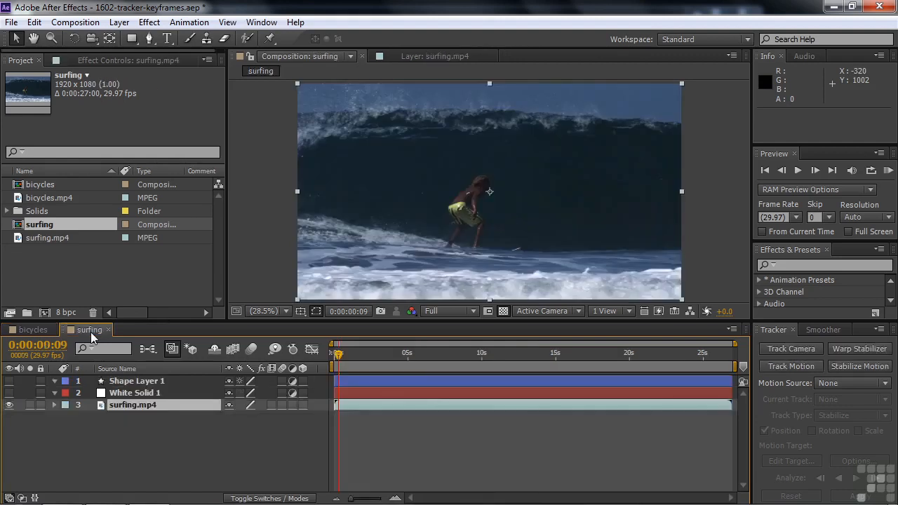
{"action": "left_click", "coordinate": [36, 330]}
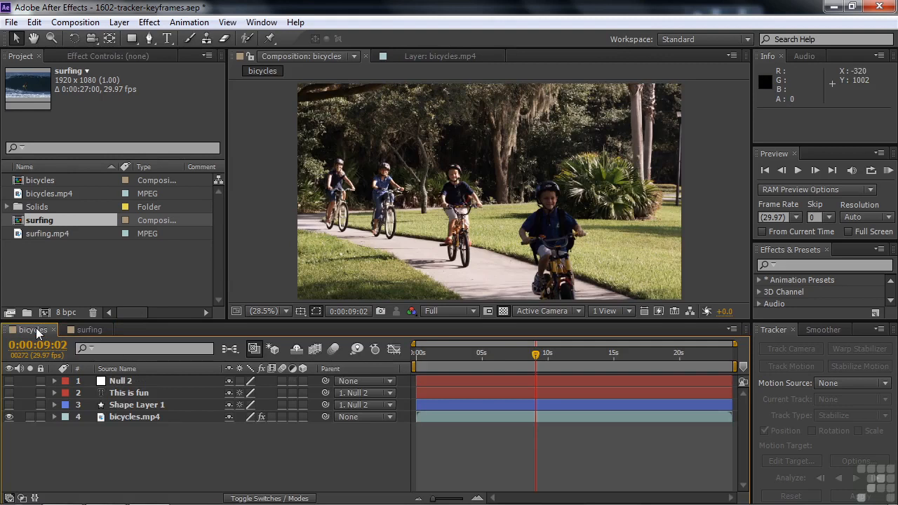
{"action": "left_click", "coordinate": [130, 418]}
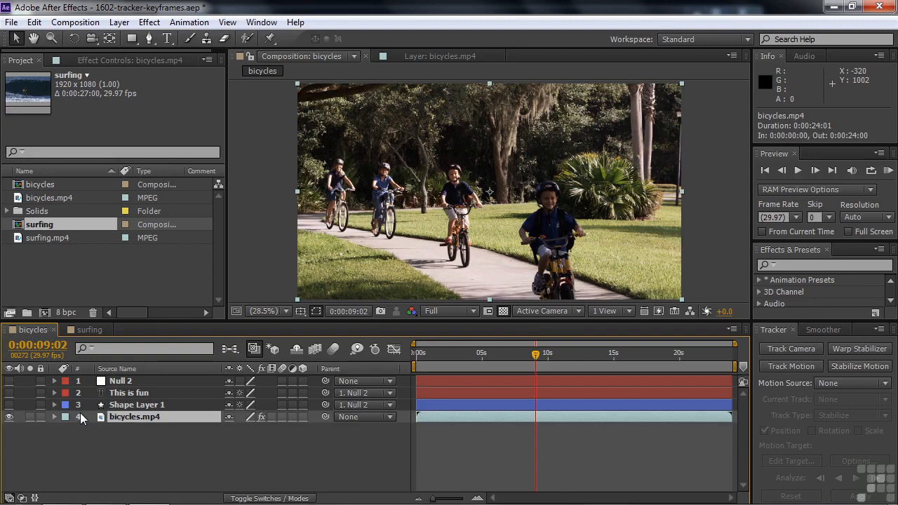
{"action": "key", "text": "u"}
{"action": "left_click_drag", "start_coordinate": [746, 419], "coordinate": [751, 461]}
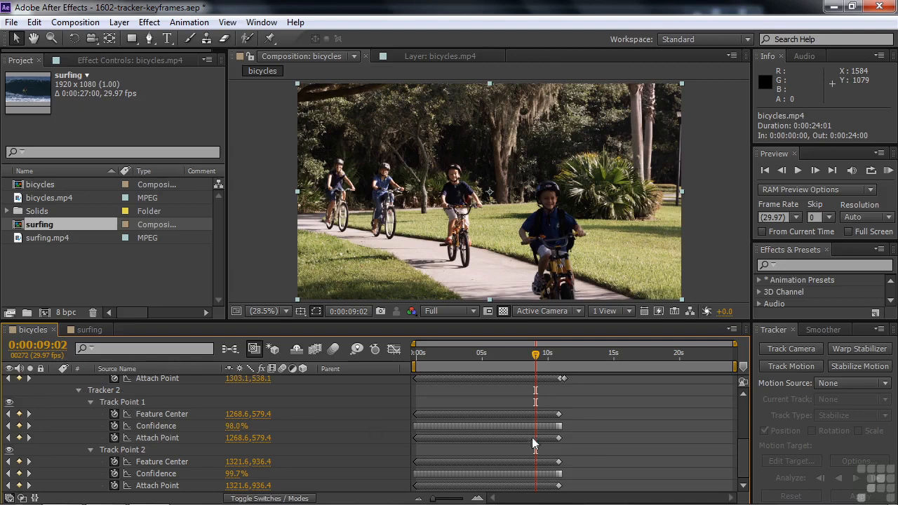
{"action": "left_click_drag", "start_coordinate": [742, 462], "coordinate": [742, 405]}
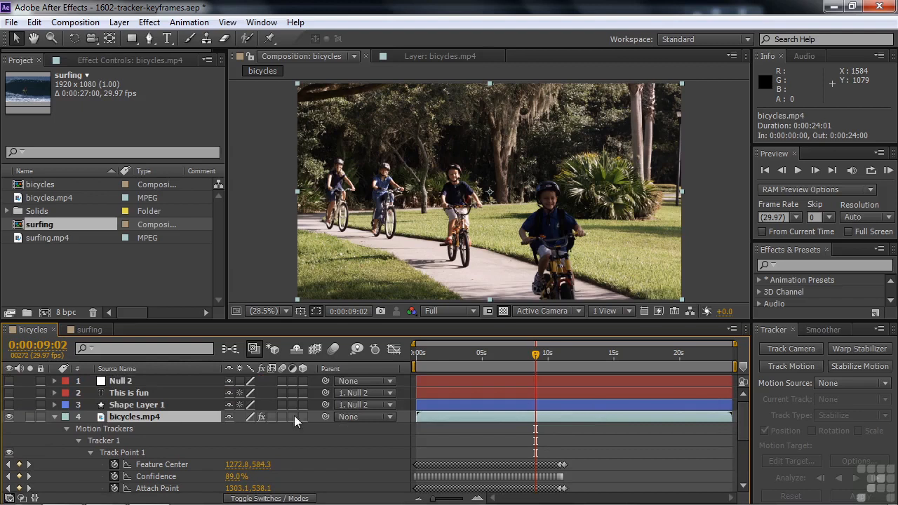
{"action": "left_click", "coordinate": [54, 417]}
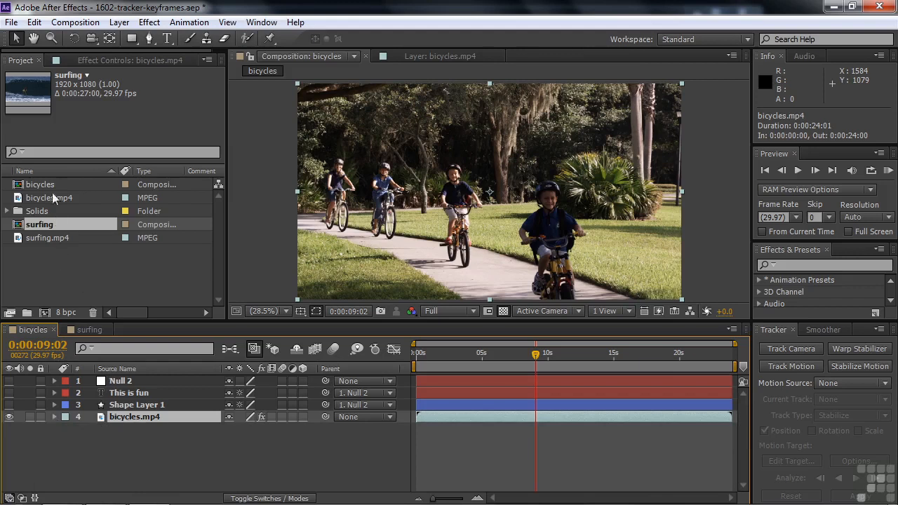
Step: Turn on the Radial Blur effect of bicycles.mp4 and choose that layer as the tracker's motion source
{"action": "left_click", "coordinate": [94, 60]}
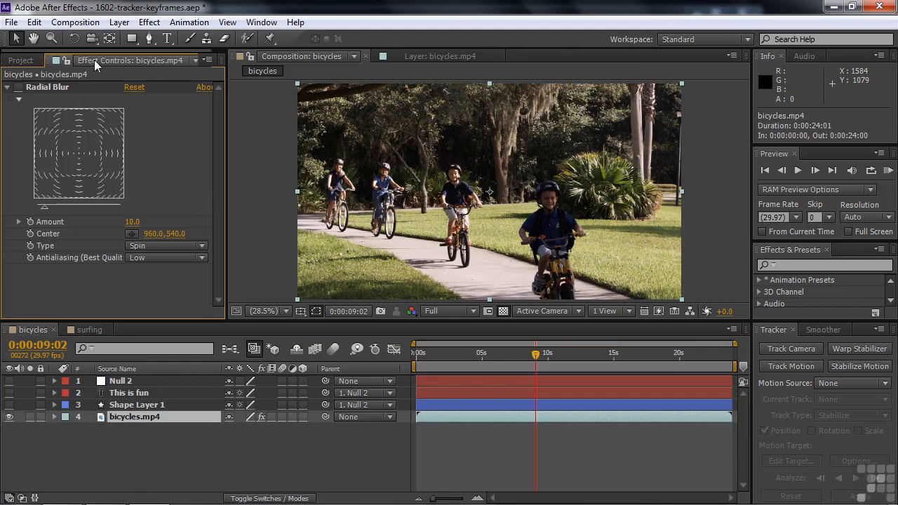
{"action": "left_click", "coordinate": [9, 87]}
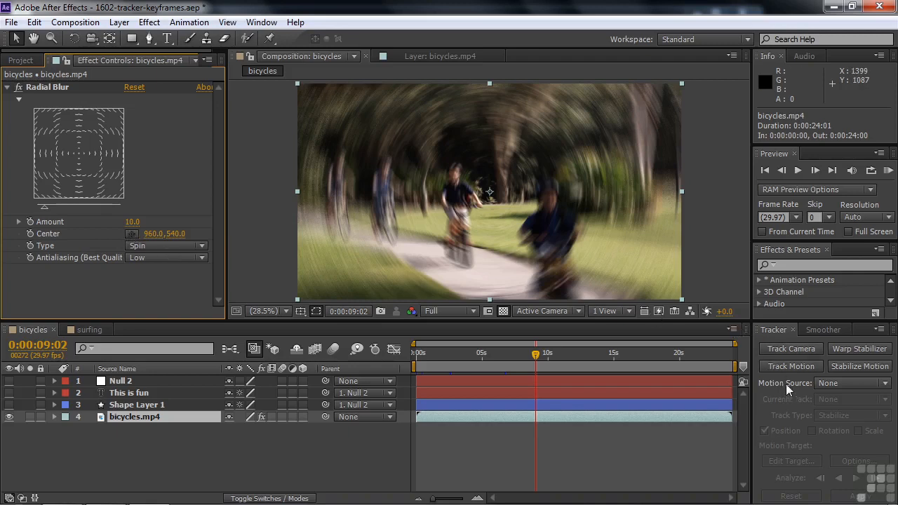
{"action": "left_click", "coordinate": [885, 383]}
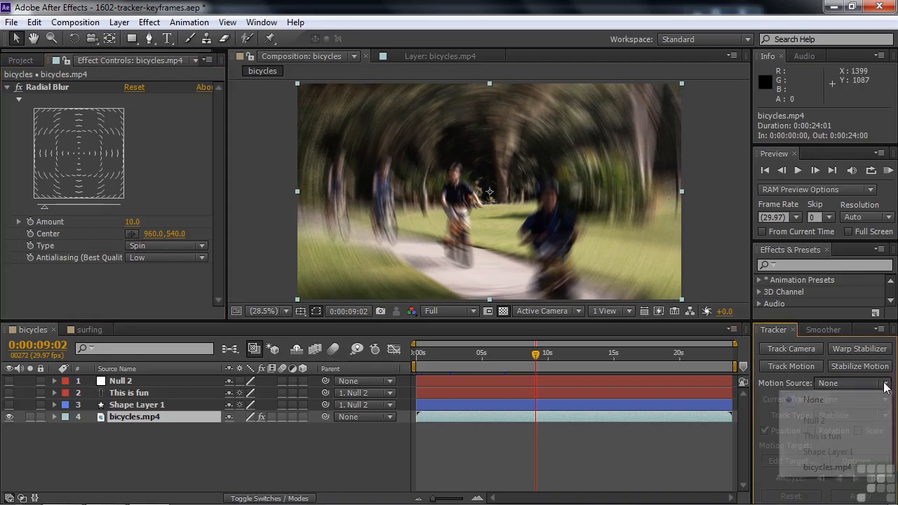
{"action": "left_click", "coordinate": [835, 468]}
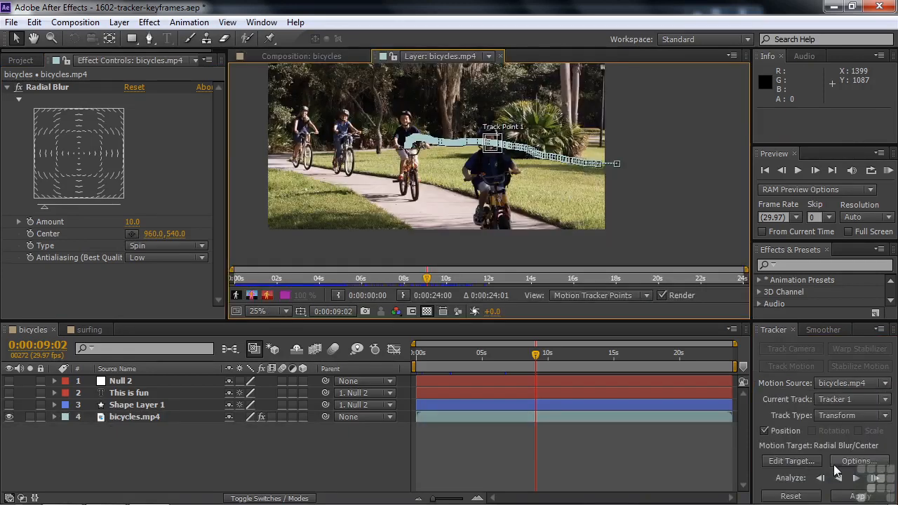
Step: Use Tracker 1 as the current track with Transform as its track type
{"action": "left_click", "coordinate": [885, 400]}
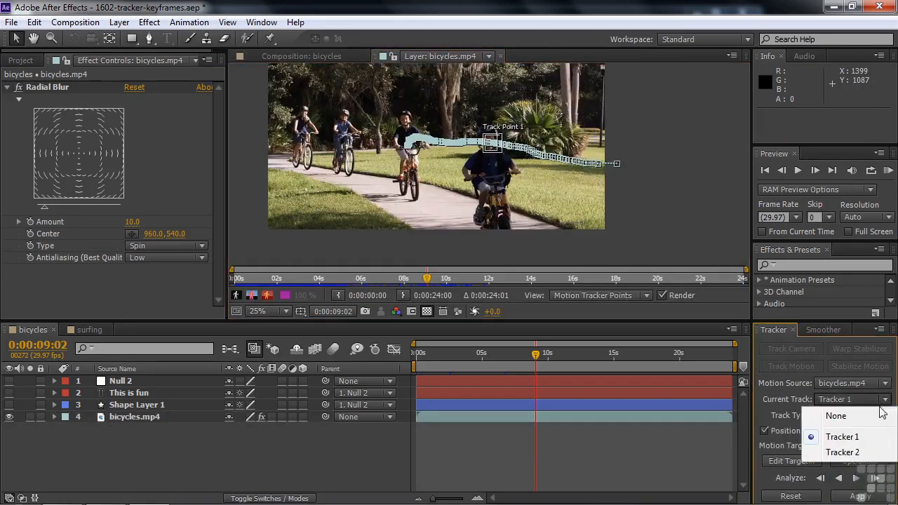
{"action": "left_click", "coordinate": [842, 437]}
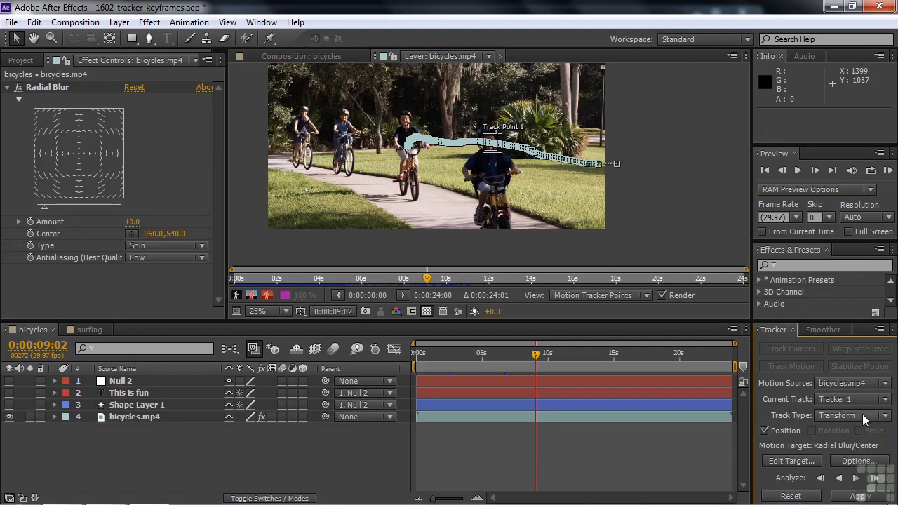
{"action": "left_click", "coordinate": [886, 417]}
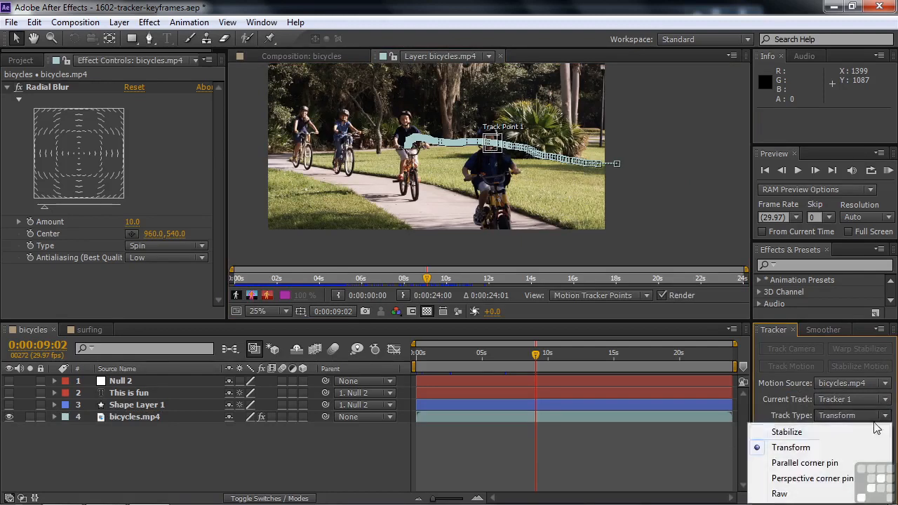
{"action": "left_click", "coordinate": [803, 447]}
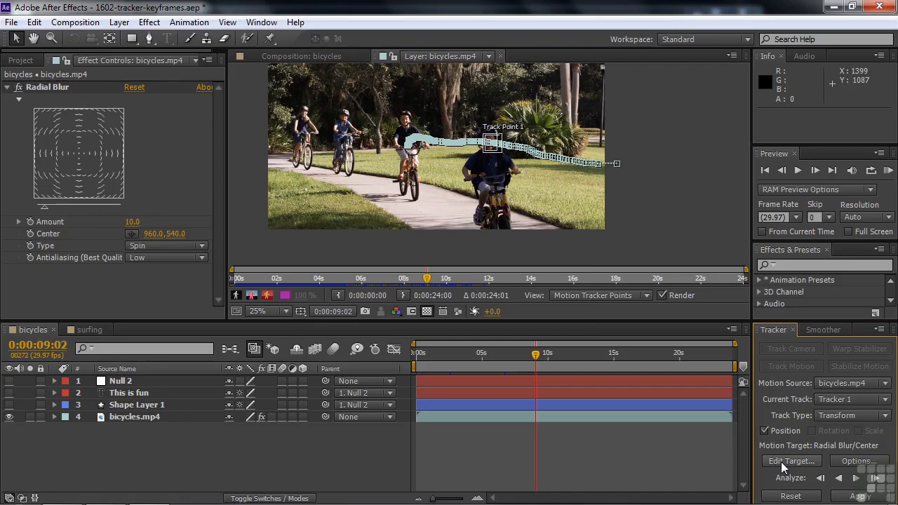
Step: Target Tracker 1's motion at the effect point control Radial Blur/Center and apply it in X and Y
{"action": "left_click", "coordinate": [781, 462]}
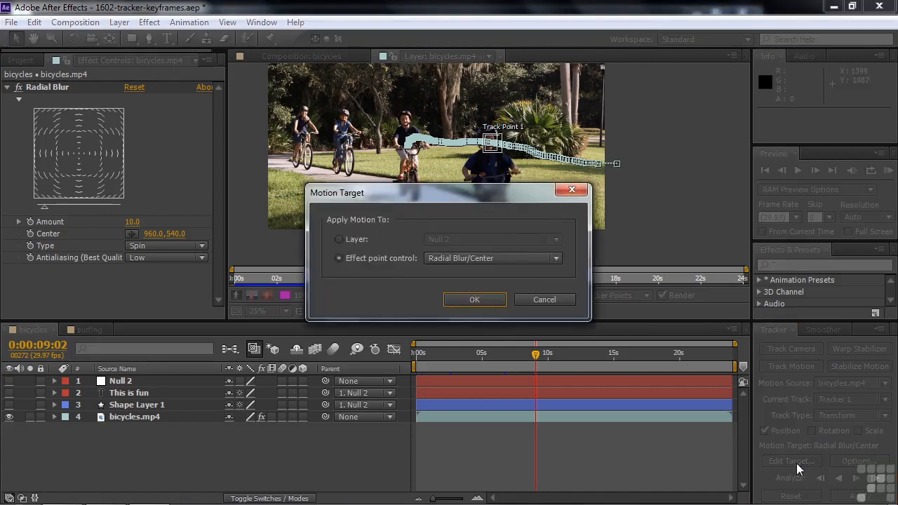
{"action": "left_click", "coordinate": [339, 239]}
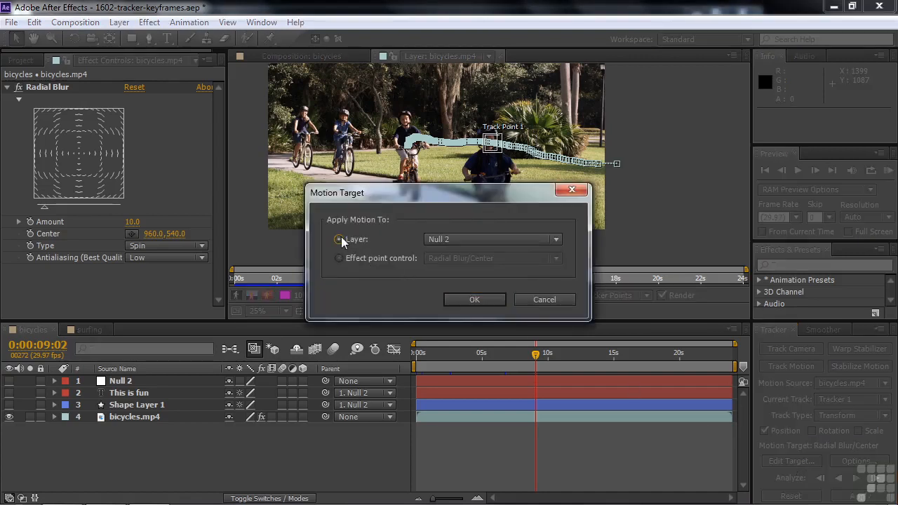
{"action": "left_click", "coordinate": [554, 240]}
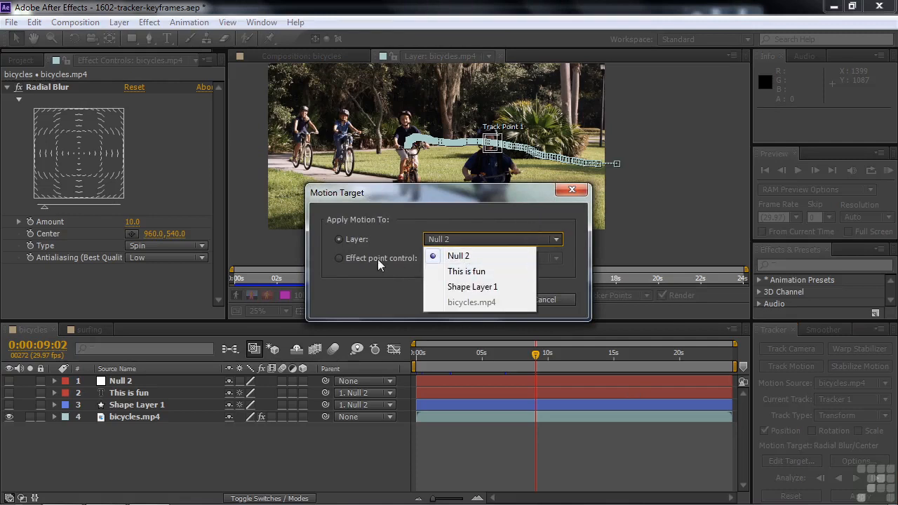
{"action": "left_click", "coordinate": [339, 257]}
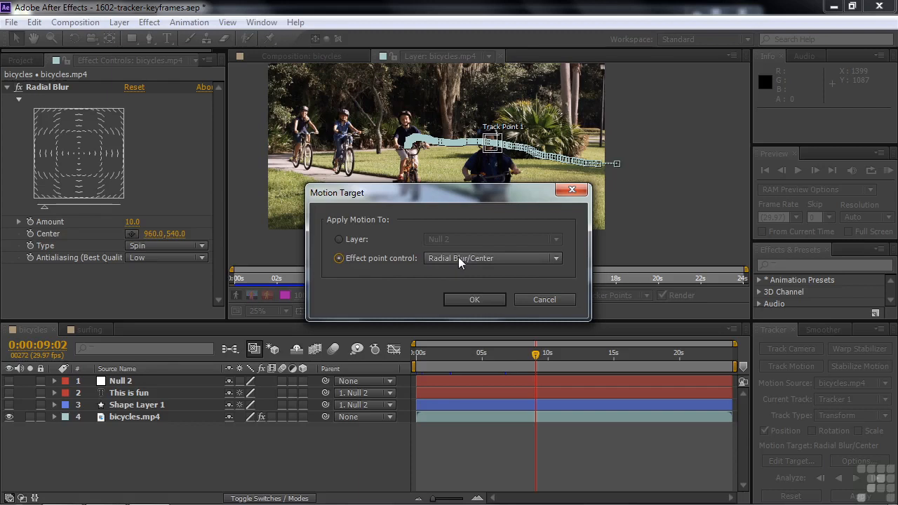
{"action": "left_click", "coordinate": [472, 296]}
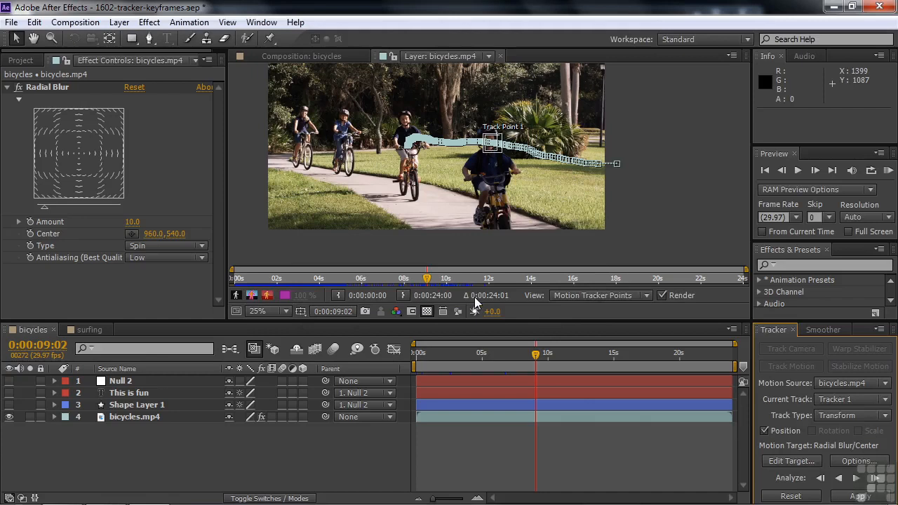
{"action": "left_click", "coordinate": [860, 496]}
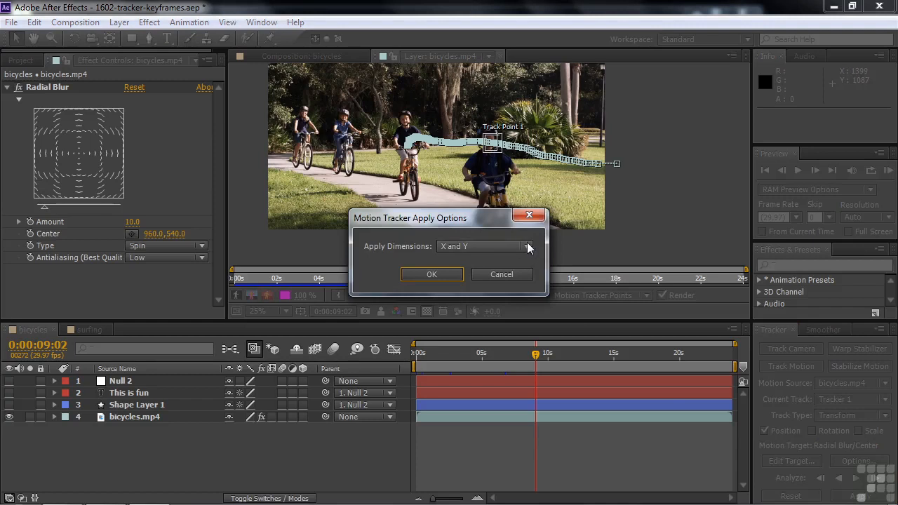
{"action": "left_click", "coordinate": [438, 275]}
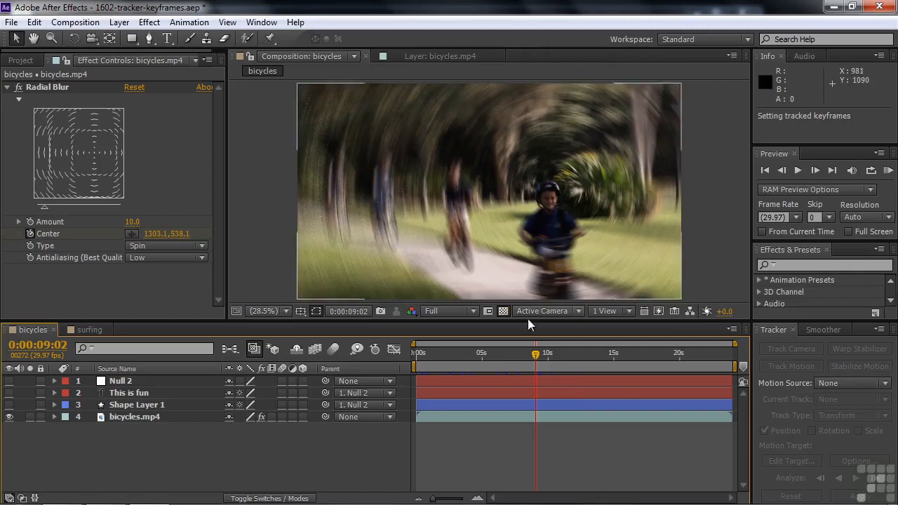
Step: Scrub through the bicycles timeline to check how the radial blur's center follows the front rider
{"action": "mouse_move", "coordinate": [534, 359]}
{"action": "left_mouse_down"}
{"action": "mouse_move", "coordinate": [421, 360]}
{"action": "mouse_move", "coordinate": [529, 355]}
{"action": "mouse_move", "coordinate": [521, 356]}
{"action": "left_mouse_up"}
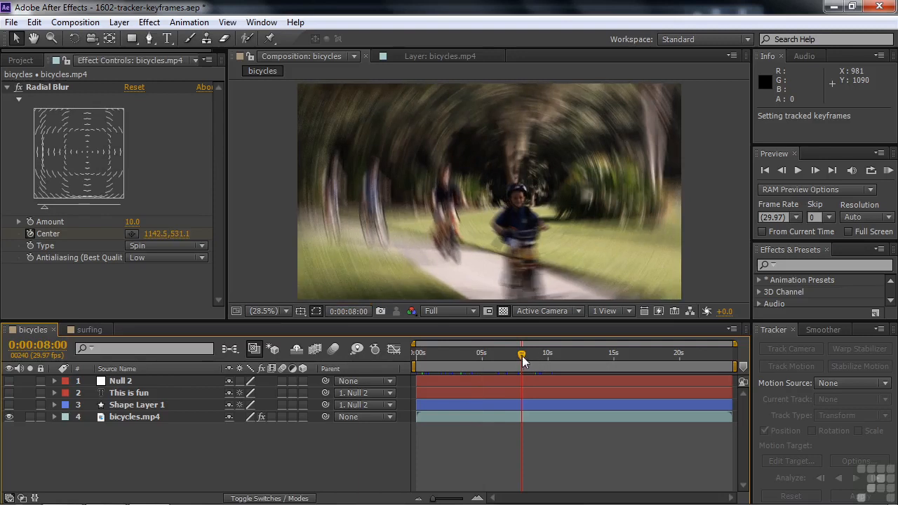
{"action": "left_click", "coordinate": [593, 362]}
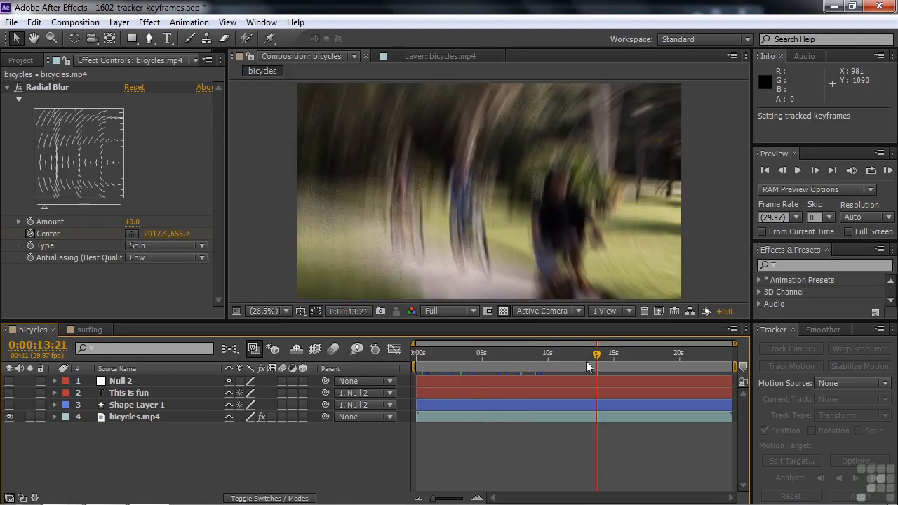
{"action": "left_click", "coordinate": [574, 356]}
{"action": "left_click", "coordinate": [558, 353]}
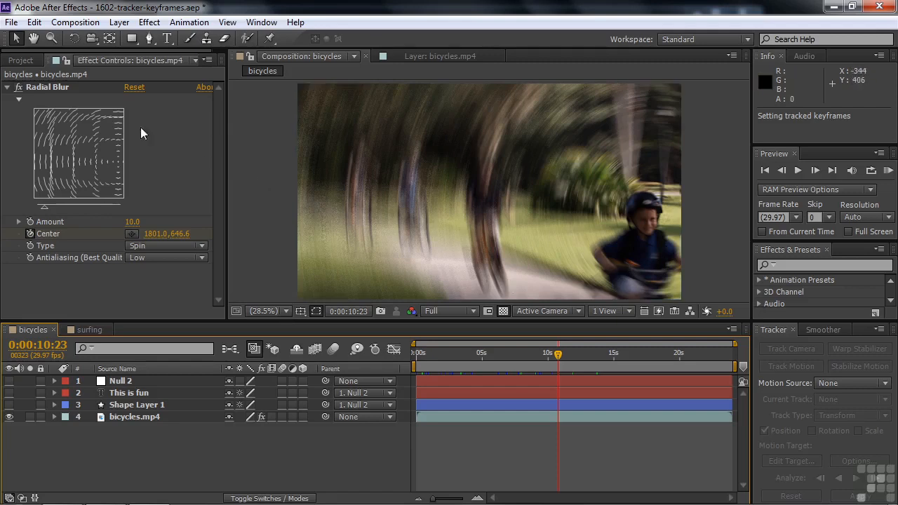
Step: Turn off Radial Blur and make the This is fun and Shape Layer 1 layers visible at 0:00:00:21
{"action": "left_click", "coordinate": [19, 87]}
{"action": "left_click_drag", "start_coordinate": [444, 355], "coordinate": [425, 362]}
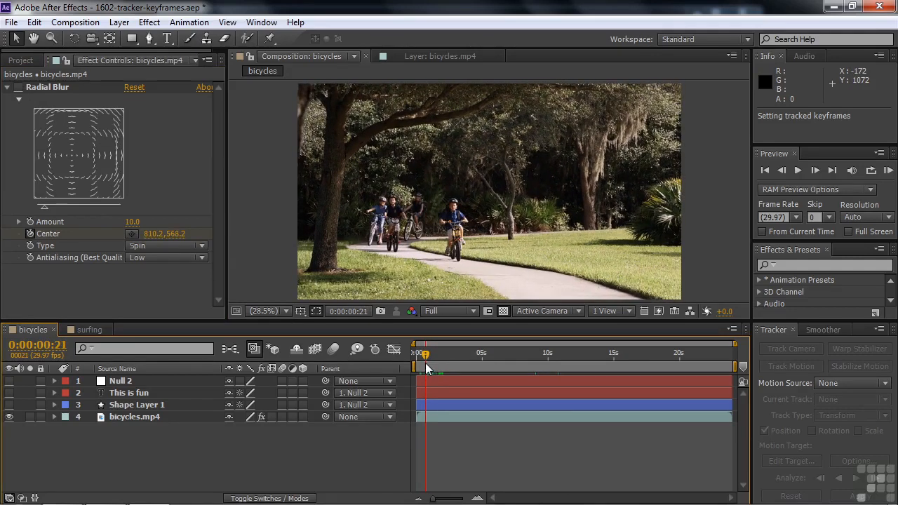
{"action": "left_click", "coordinate": [10, 393]}
{"action": "left_click", "coordinate": [9, 405]}
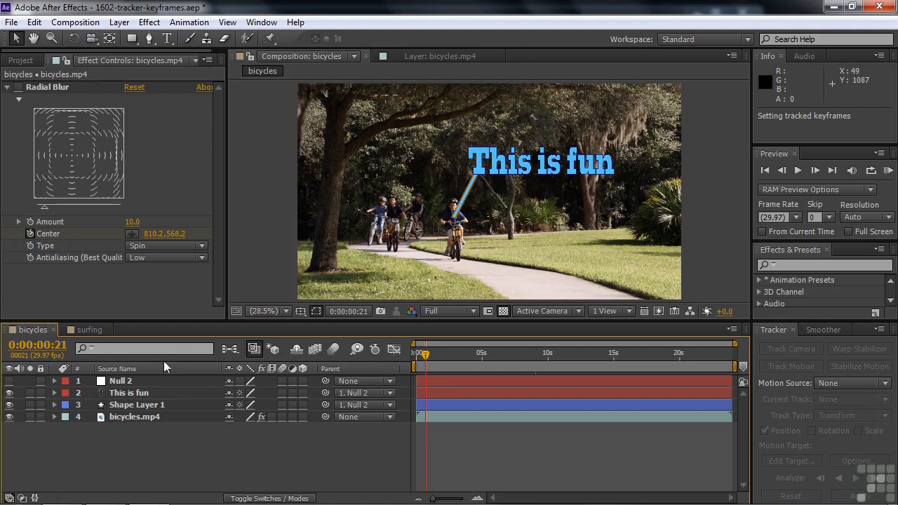
Step: Set the tracker's motion source to bicycles.mp4 and its current track to Tracker 2
{"action": "left_click", "coordinate": [123, 381]}
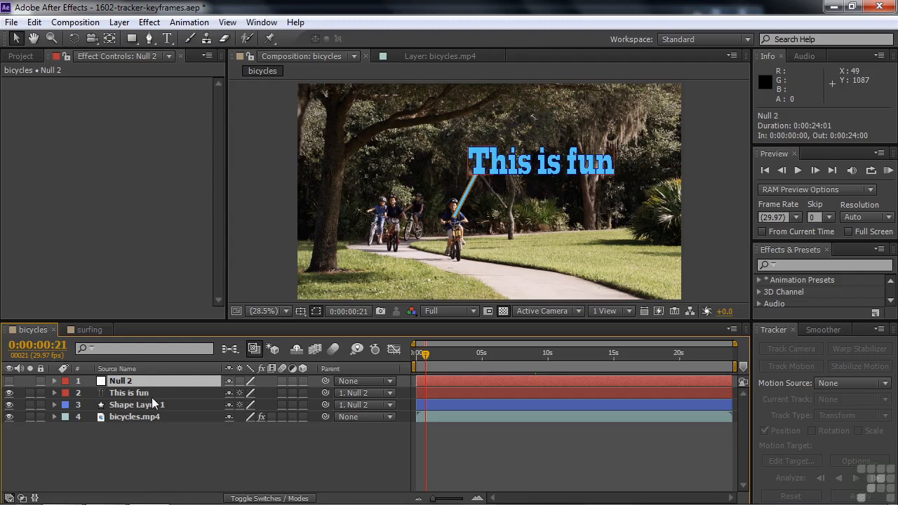
{"action": "left_click", "coordinate": [886, 390]}
{"action": "left_click", "coordinate": [818, 466]}
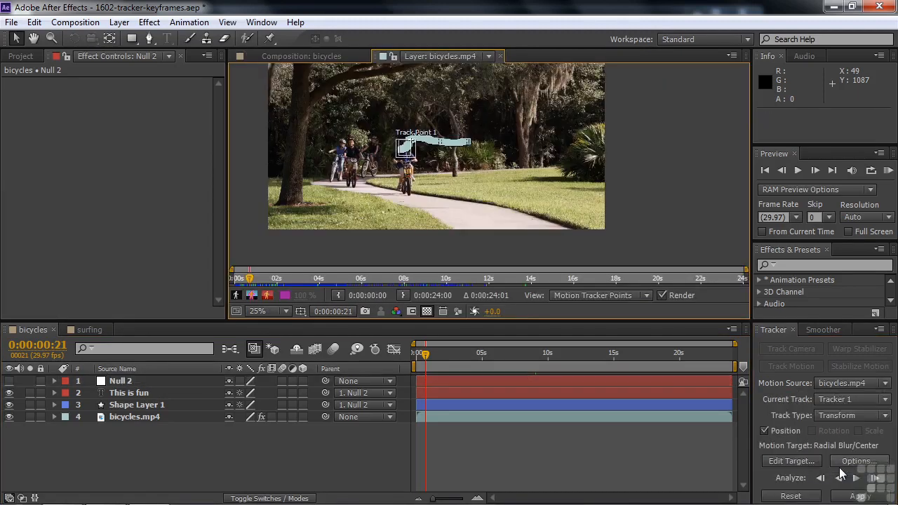
{"action": "left_click", "coordinate": [885, 400]}
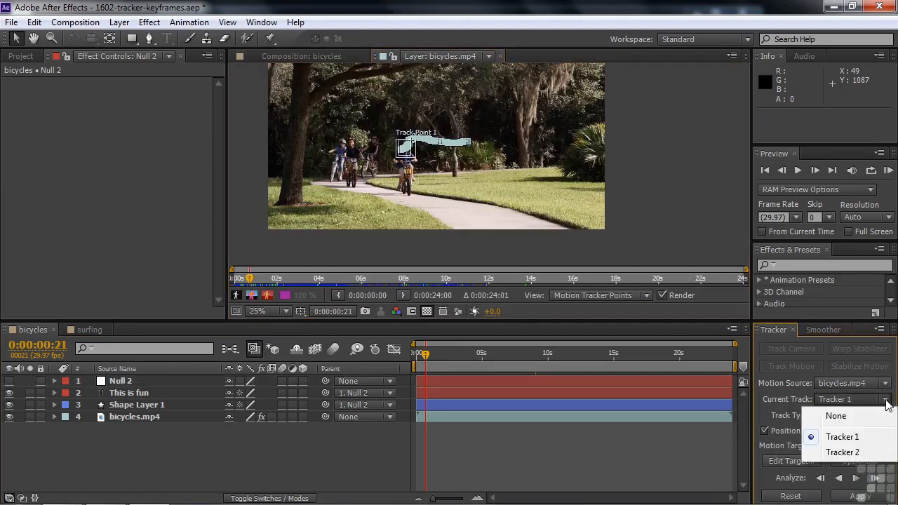
{"action": "left_click", "coordinate": [842, 452]}
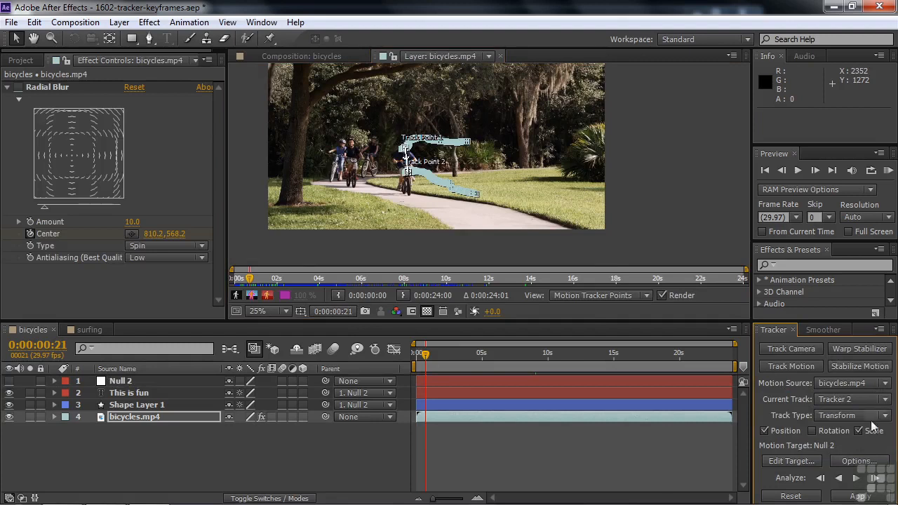
Step: Target Tracker 2's motion at the Null 2 layer and apply it in X and Y
{"action": "left_click", "coordinate": [783, 461]}
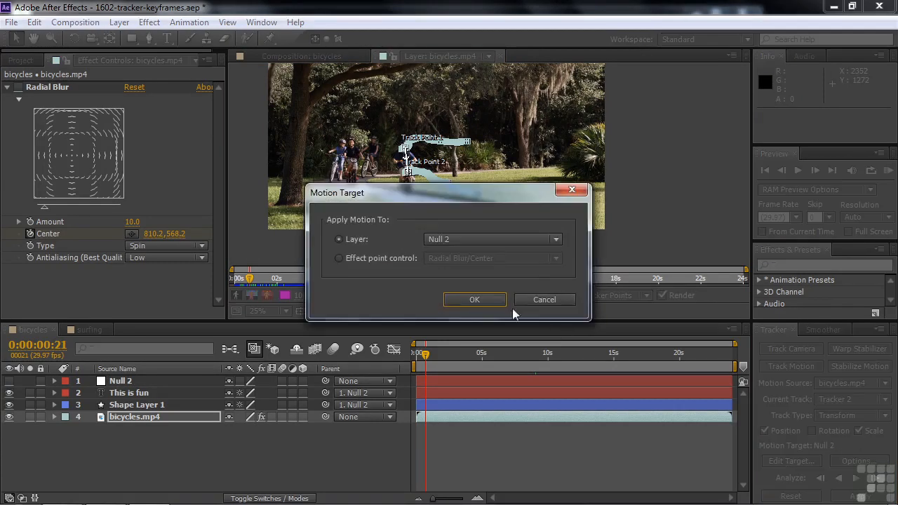
{"action": "left_click", "coordinate": [556, 241]}
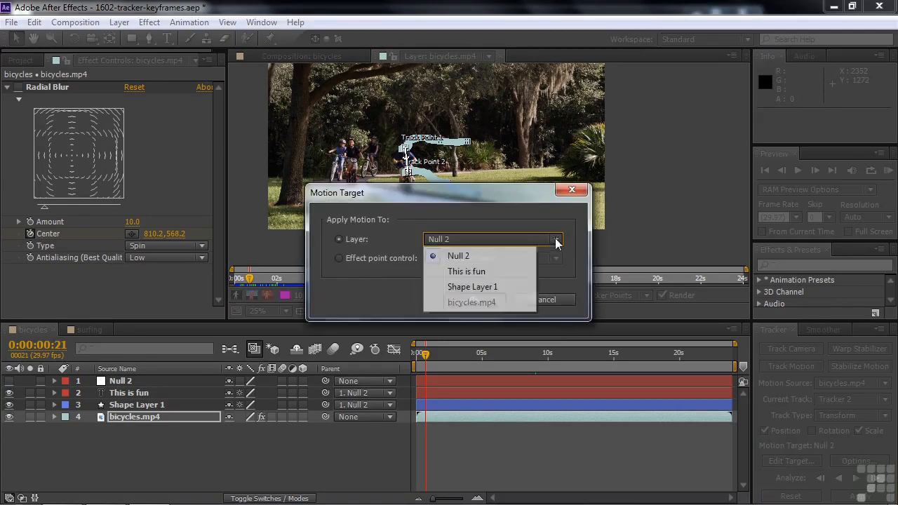
{"action": "left_click", "coordinate": [488, 258]}
{"action": "left_click", "coordinate": [479, 299]}
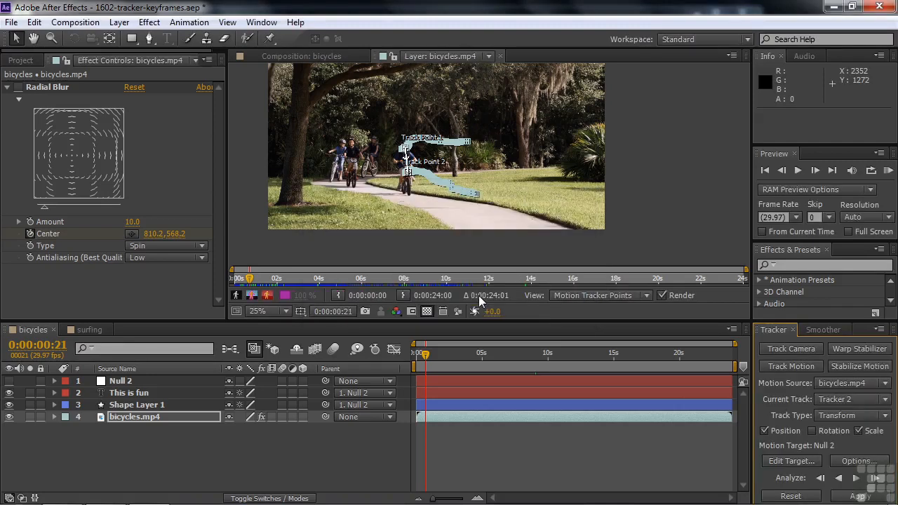
{"action": "left_click", "coordinate": [852, 496]}
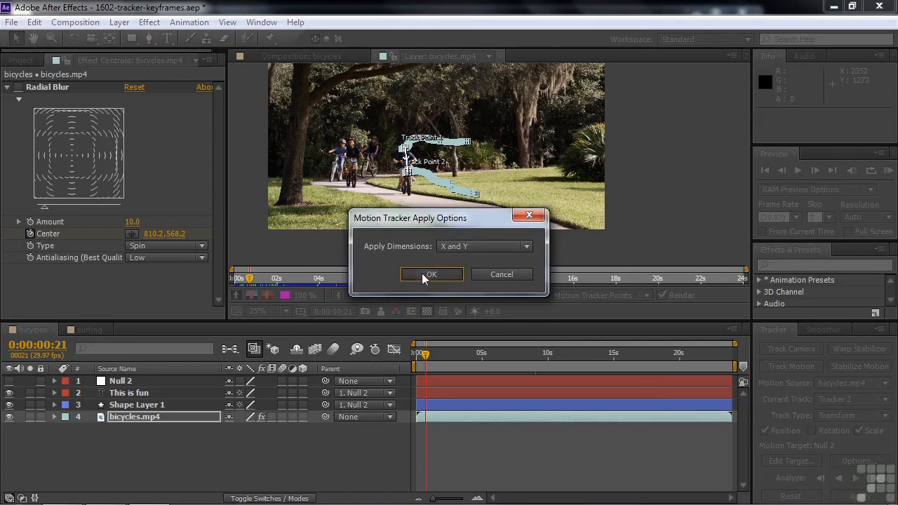
{"action": "left_click", "coordinate": [422, 273]}
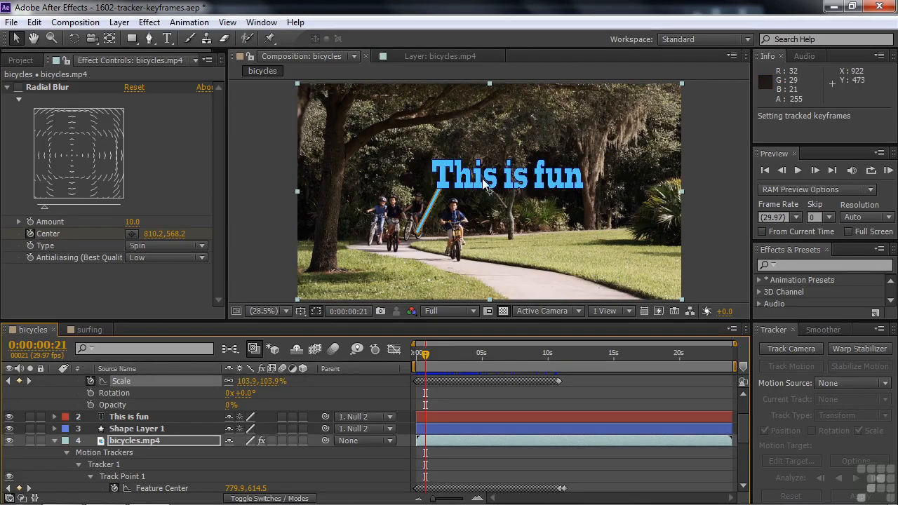
Step: Set Null 2's anchor point to -199, 172 and scrub the timeline to check how the text's line follows the front rider
{"action": "scroll", "coordinate": [744, 434], "scroll_direction": "up", "scroll_amount": 3}
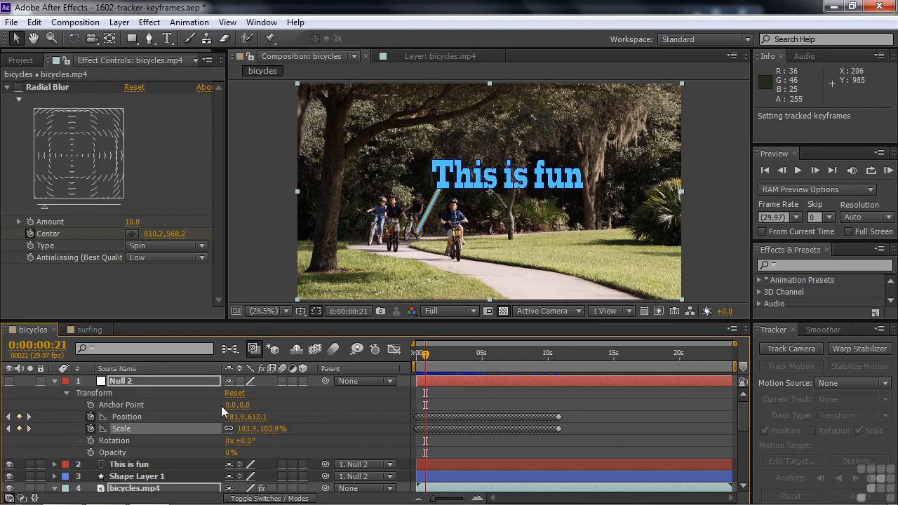
{"action": "left_click_drag", "start_coordinate": [228, 408], "coordinate": [209, 405]}
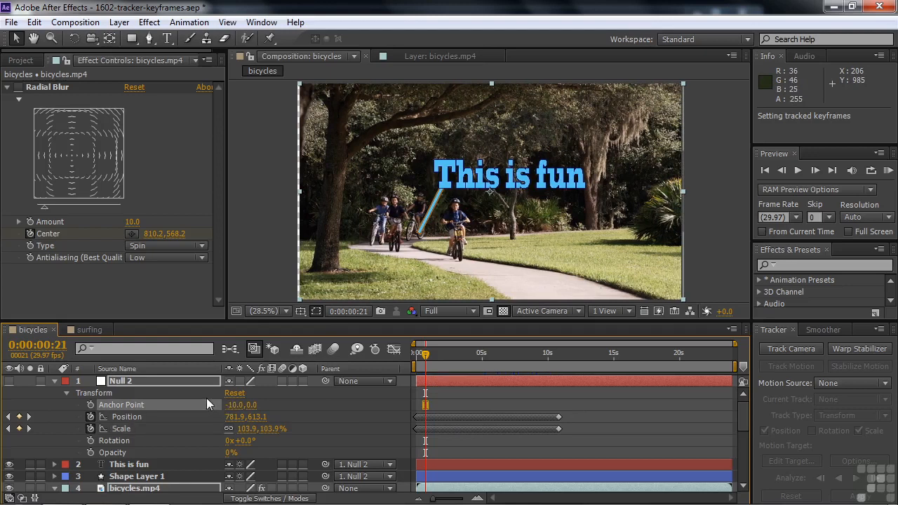
{"action": "key", "text": "ctrl+z"}
{"action": "left_click", "coordinate": [106, 383]}
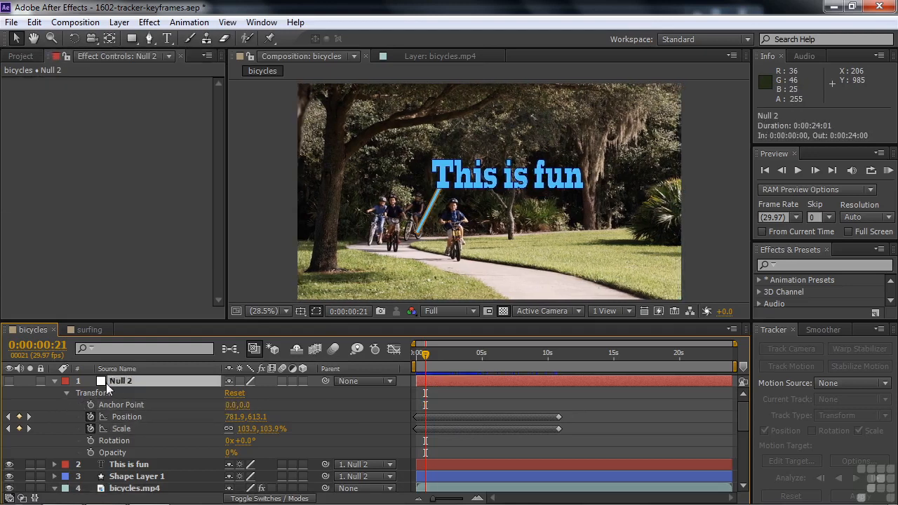
{"action": "left_click_drag", "start_coordinate": [229, 410], "coordinate": [94, 412]}
{"action": "left_click_drag", "start_coordinate": [256, 404], "coordinate": [379, 402]}
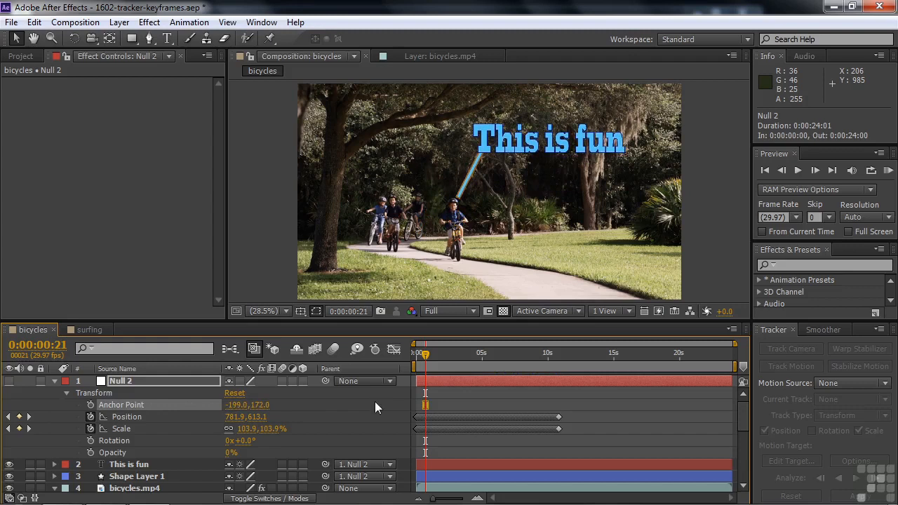
{"action": "left_click_drag", "start_coordinate": [426, 356], "coordinate": [453, 365]}
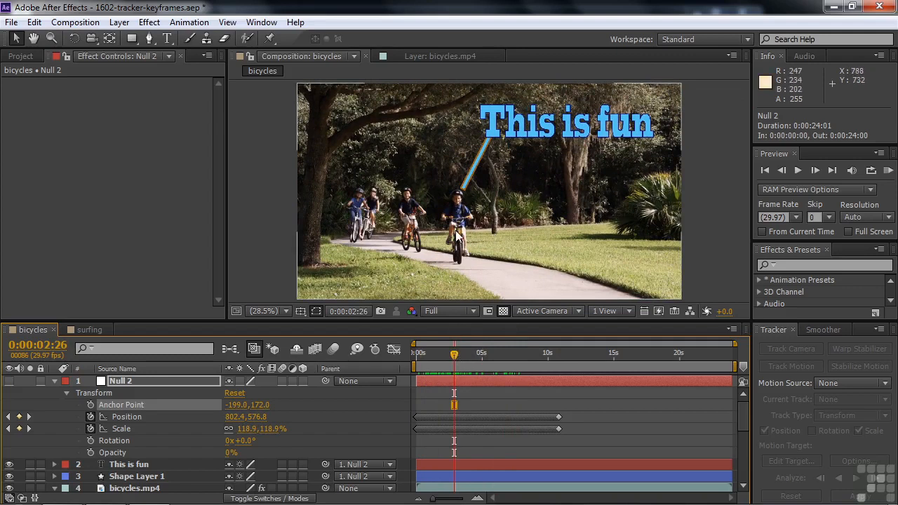
{"action": "left_click_drag", "start_coordinate": [453, 355], "coordinate": [413, 362]}
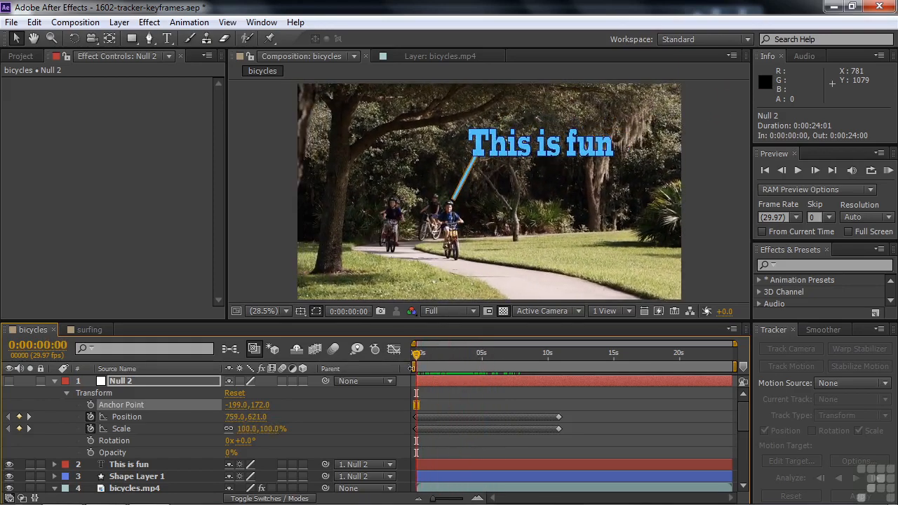
Step: Smooth all of Null 2's scale keyframes with the Smoother on the temporal graph at a tolerance of 10
{"action": "left_click", "coordinate": [120, 428]}
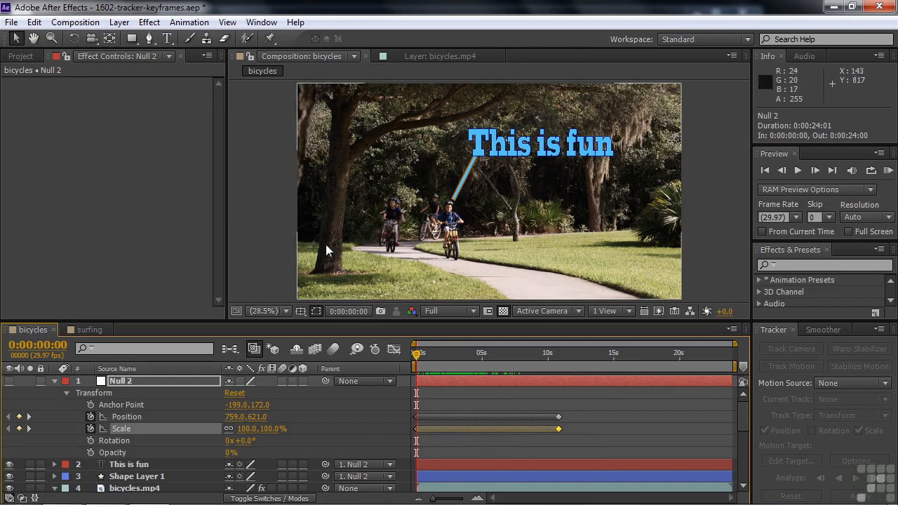
{"action": "left_click", "coordinate": [261, 22]}
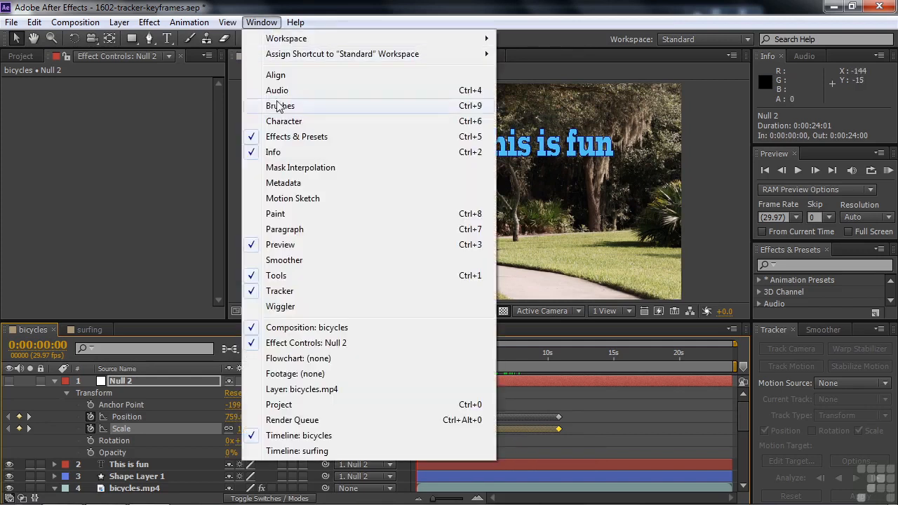
{"action": "left_click", "coordinate": [289, 260]}
{"action": "left_click_drag", "start_coordinate": [807, 365], "coordinate": [838, 378]}
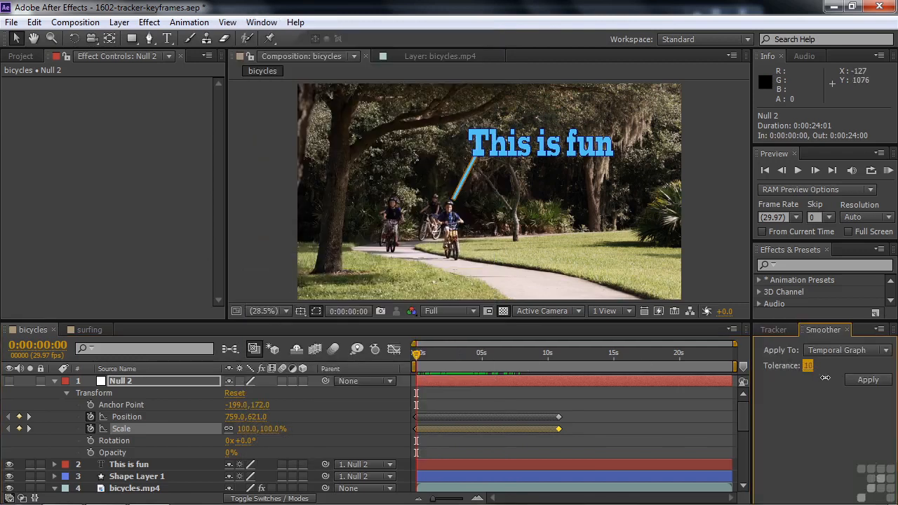
{"action": "left_click", "coordinate": [872, 382]}
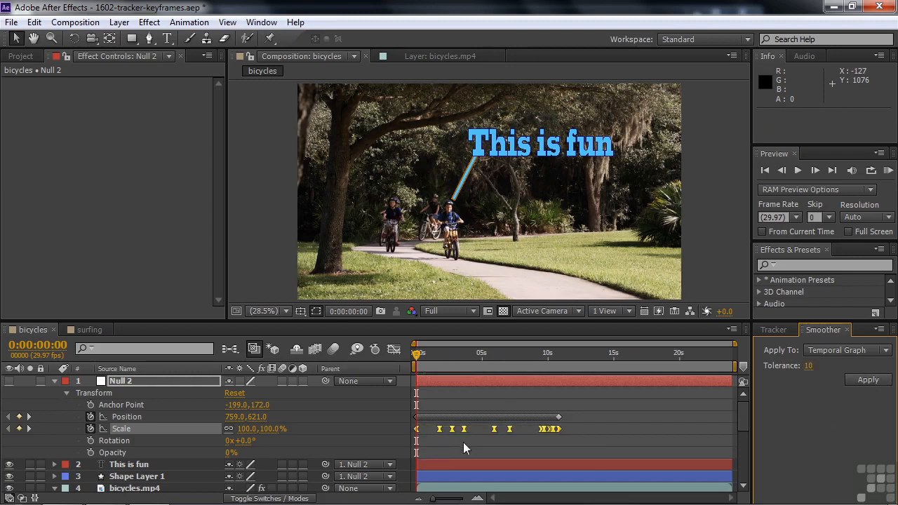
Step: Delete Null 2's intermediate scale keyframes, keeping only the first and last, and scrub to check the text's size
{"action": "mouse_move", "coordinate": [421, 355]}
{"action": "left_mouse_down"}
{"action": "mouse_move", "coordinate": [458, 353]}
{"action": "mouse_move", "coordinate": [419, 353]}
{"action": "left_mouse_up"}
{"action": "left_click", "coordinate": [504, 442]}
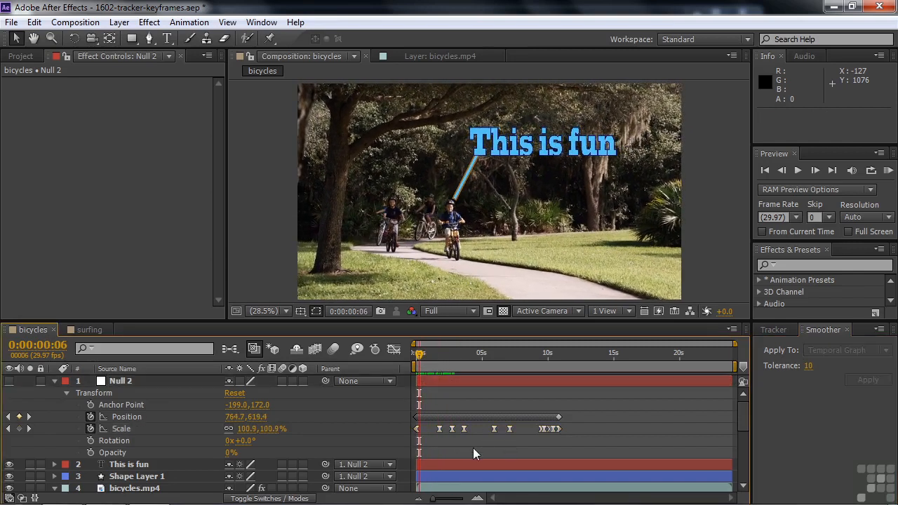
{"action": "left_click_drag", "start_coordinate": [554, 441], "coordinate": [540, 430]}
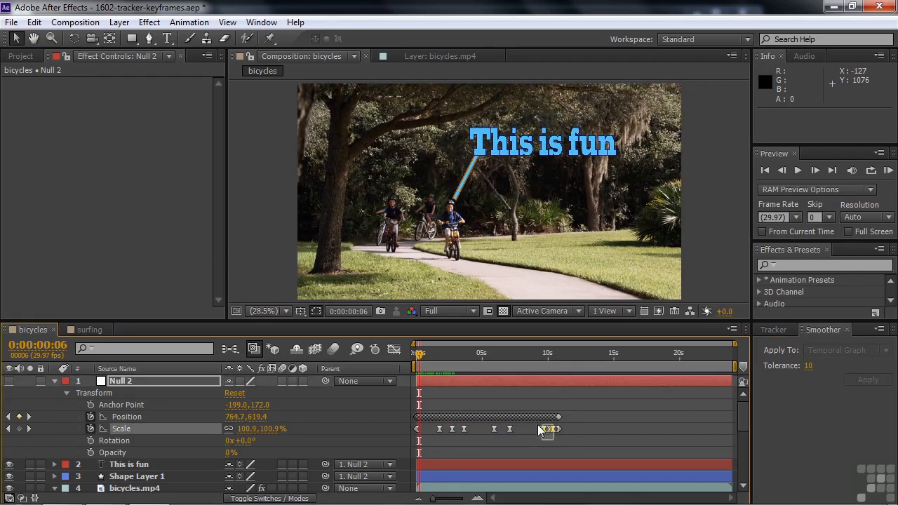
{"action": "left_click_drag", "start_coordinate": [481, 426], "coordinate": [433, 424]}
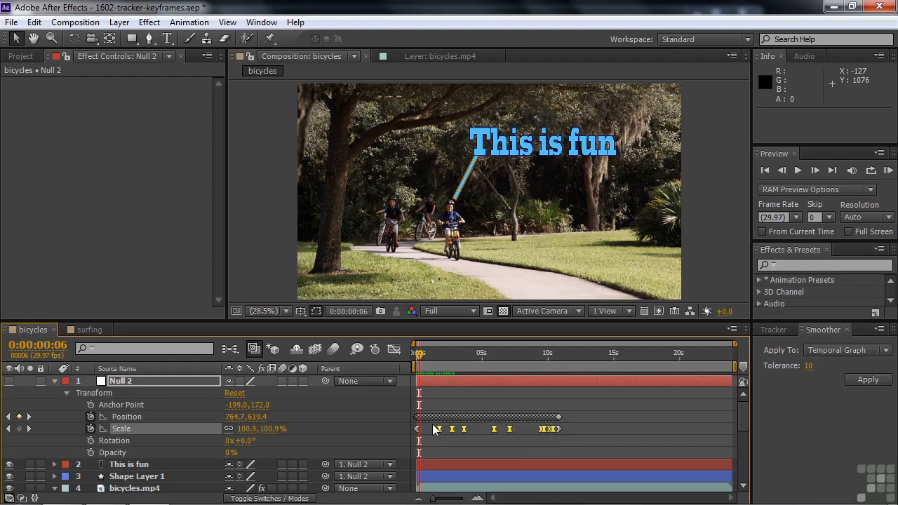
{"action": "key", "text": "Delete"}
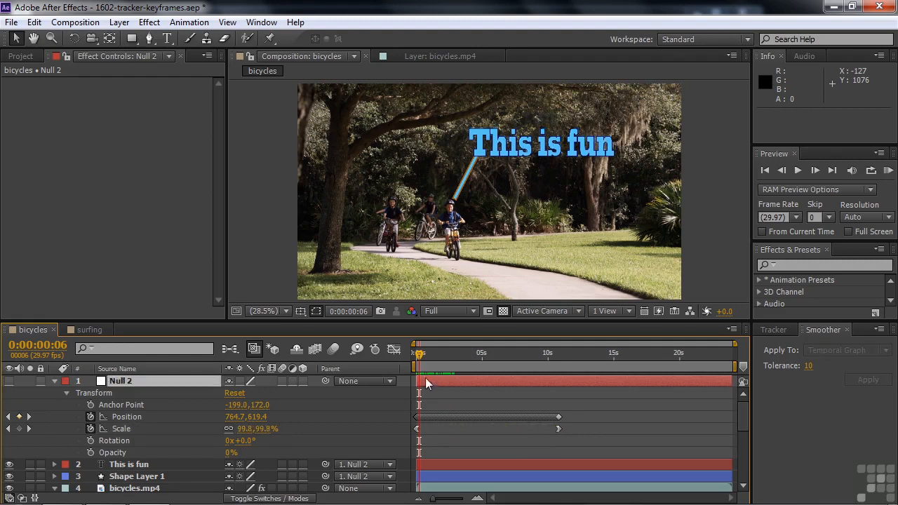
{"action": "left_click_drag", "start_coordinate": [422, 355], "coordinate": [445, 361]}
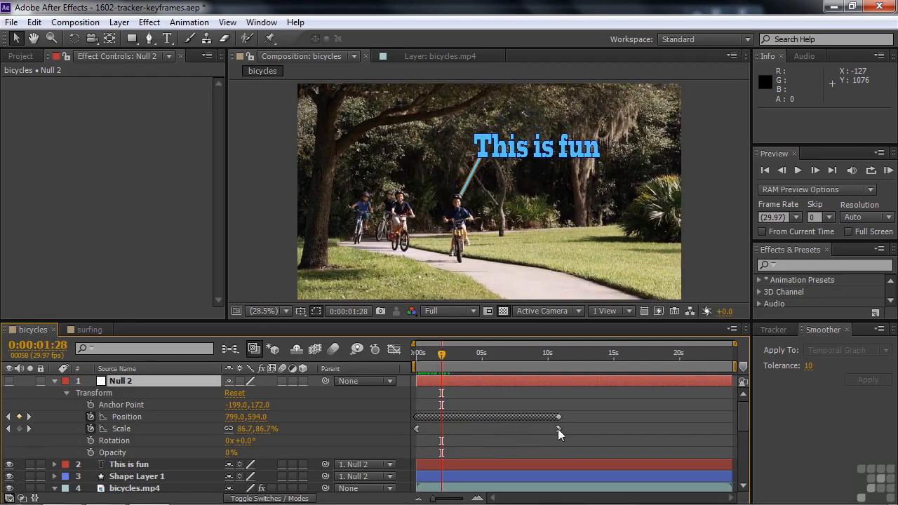
Step: Set the temporal interpolation of Null 2's first scale keyframe to Linear
{"action": "right_click", "coordinate": [417, 430]}
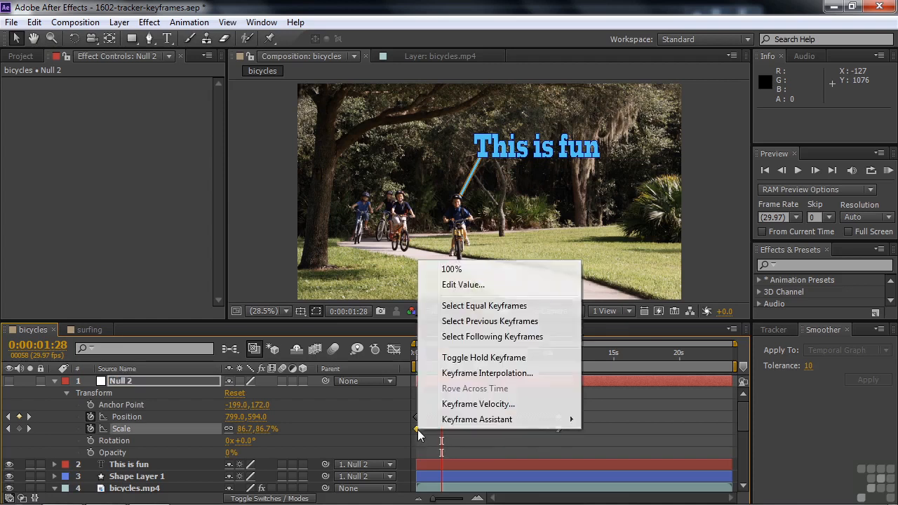
{"action": "left_click", "coordinate": [464, 375]}
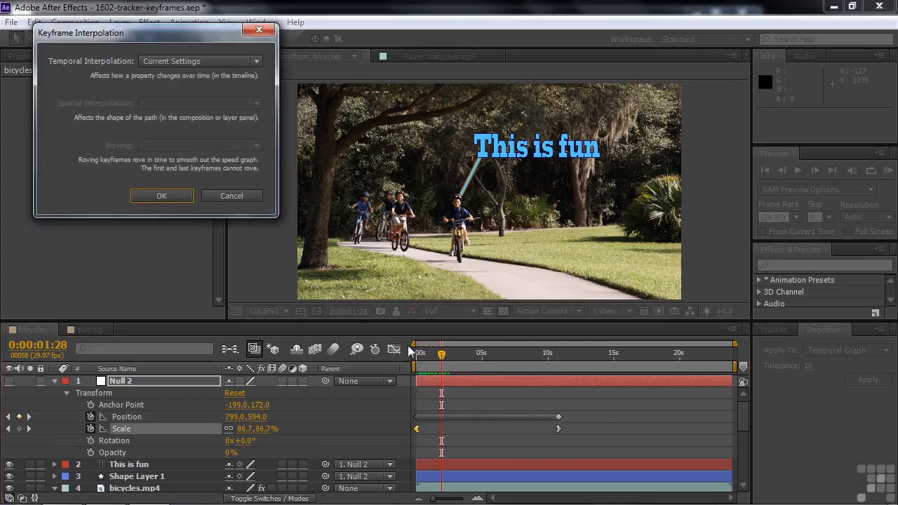
{"action": "left_click", "coordinate": [211, 61]}
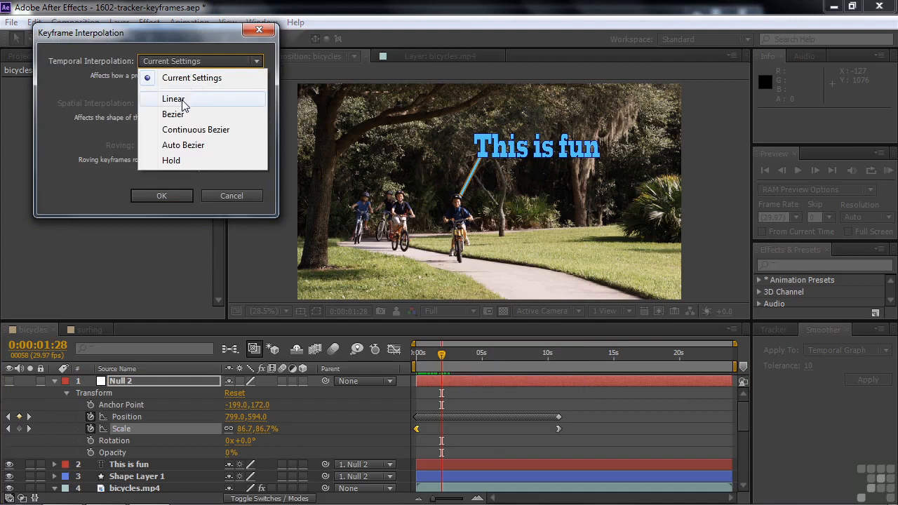
{"action": "left_click", "coordinate": [186, 96]}
{"action": "left_click", "coordinate": [172, 195]}
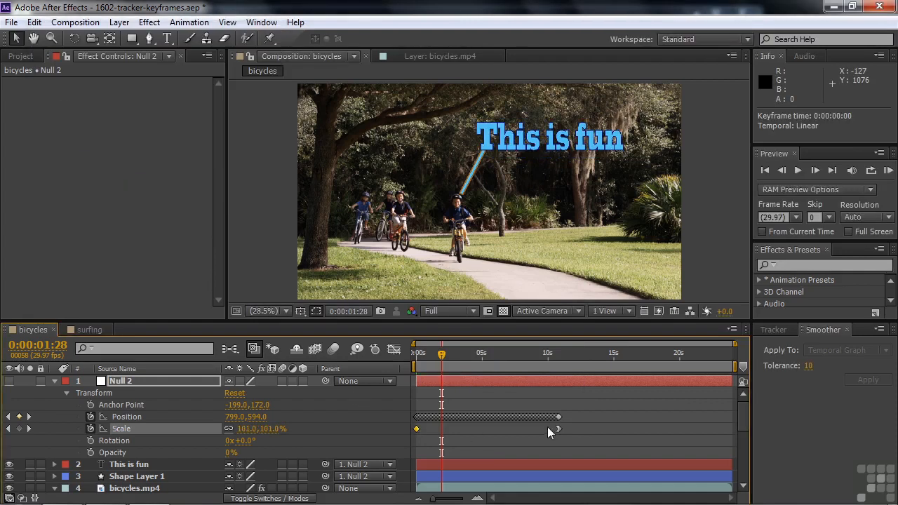
Step: Set the temporal interpolation of Null 2's last scale keyframe to Linear and scrub through the tracked range to check it
{"action": "right_click", "coordinate": [560, 428]}
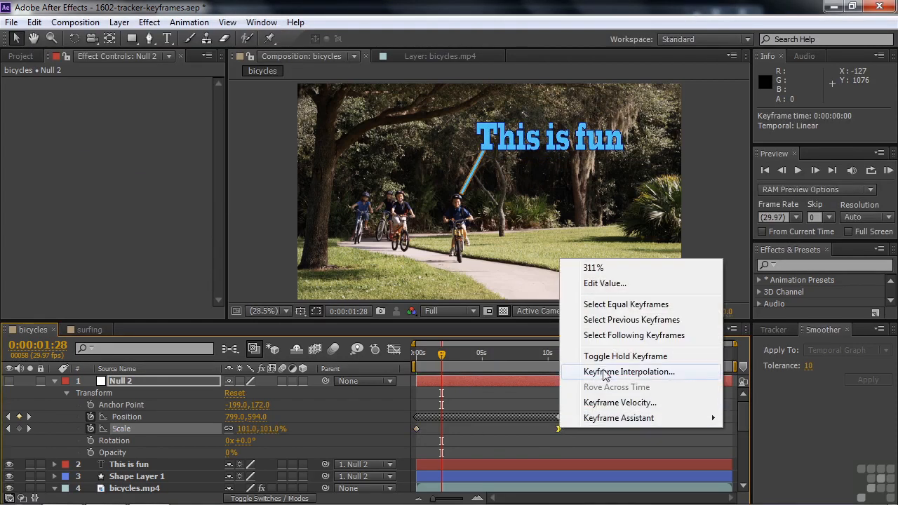
{"action": "left_click", "coordinate": [603, 373]}
{"action": "left_click", "coordinate": [256, 64]}
{"action": "left_click", "coordinate": [190, 93]}
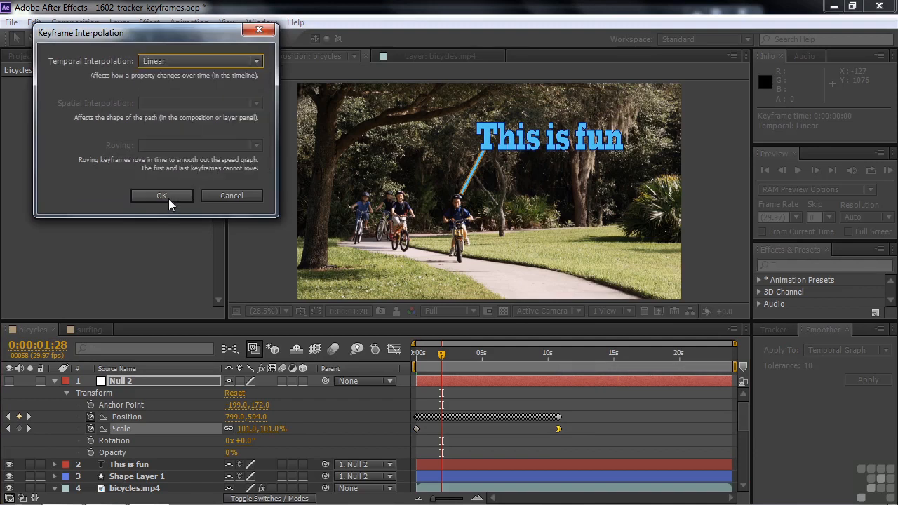
{"action": "left_click", "coordinate": [161, 196]}
{"action": "left_click_drag", "start_coordinate": [441, 354], "coordinate": [416, 361]}
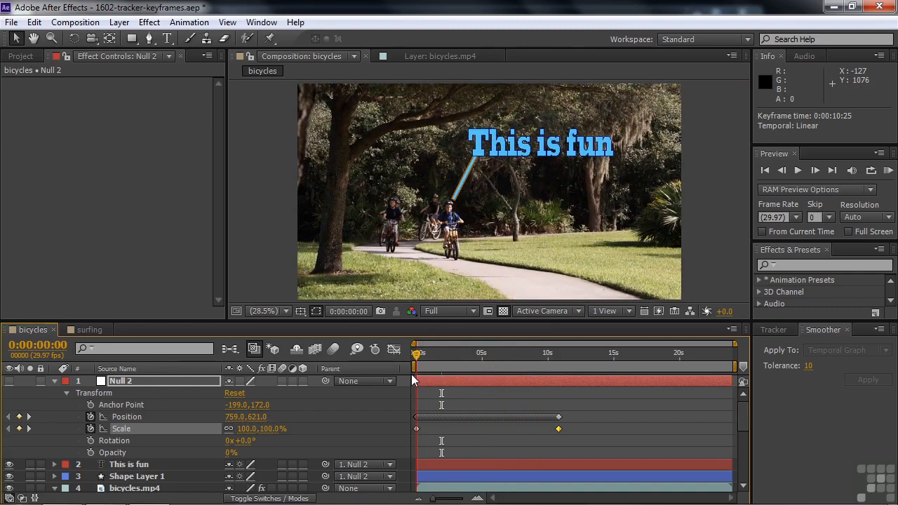
{"action": "left_click_drag", "start_coordinate": [416, 360], "coordinate": [576, 370]}
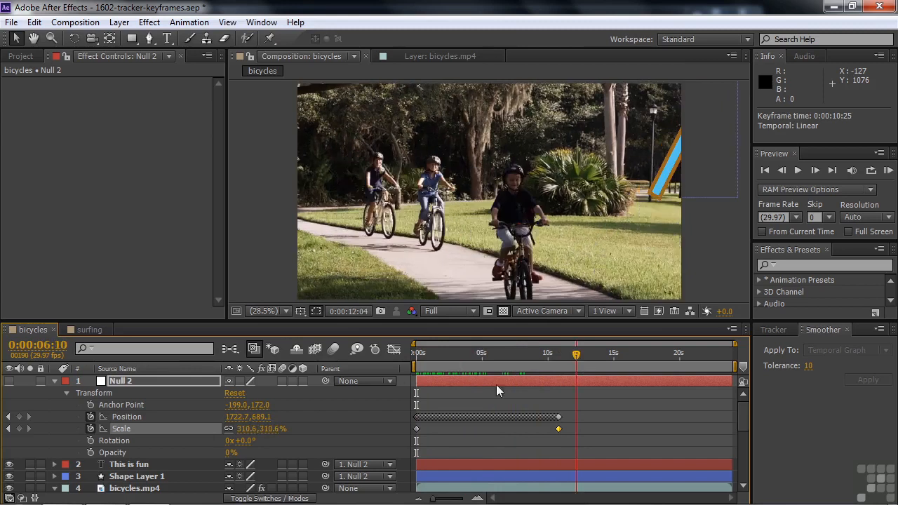
Step: Set Null 2's scale to 54% at the first keyframe and reduce the scale at the last keyframe
{"action": "key", "text": "Home"}
{"action": "left_click_drag", "start_coordinate": [247, 428], "coordinate": [214, 435]}
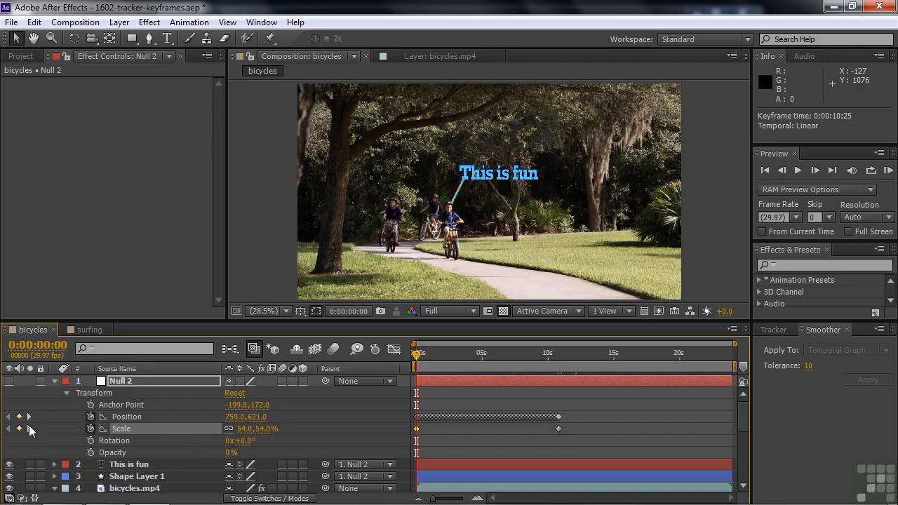
{"action": "left_click", "coordinate": [29, 429]}
{"action": "left_click_drag", "start_coordinate": [237, 429], "coordinate": [175, 435]}
{"action": "left_click_drag", "start_coordinate": [434, 368], "coordinate": [401, 363]}
Step: In the surfing composition at 0:00:00:00, make Shape Layer 1 visible and turn it into an adjustment layer
{"action": "left_click", "coordinate": [87, 329]}
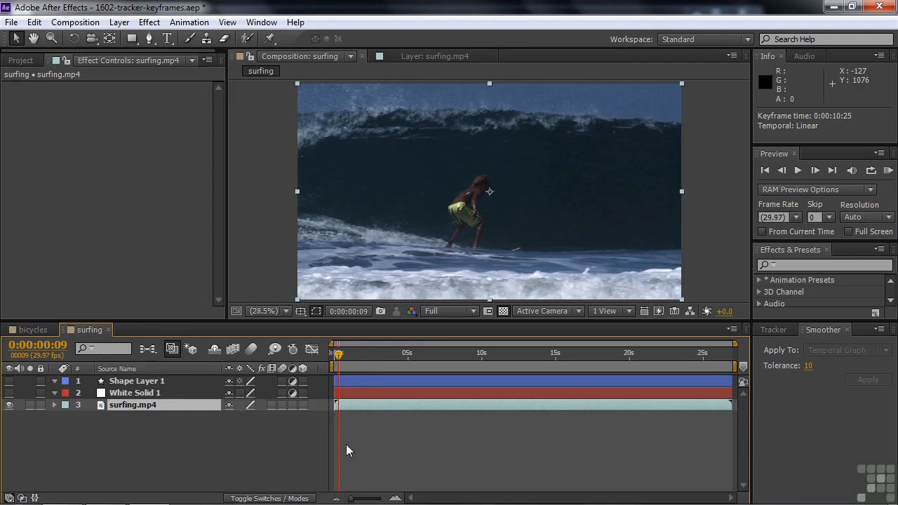
{"action": "mouse_move", "coordinate": [340, 355]}
{"action": "left_mouse_down"}
{"action": "mouse_move", "coordinate": [399, 360]}
{"action": "mouse_move", "coordinate": [330, 364]}
{"action": "left_mouse_up"}
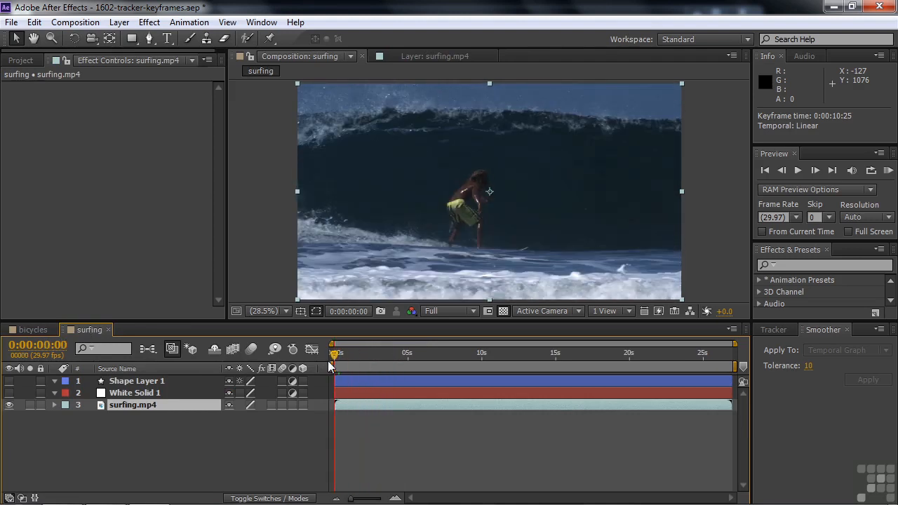
{"action": "left_click", "coordinate": [148, 381]}
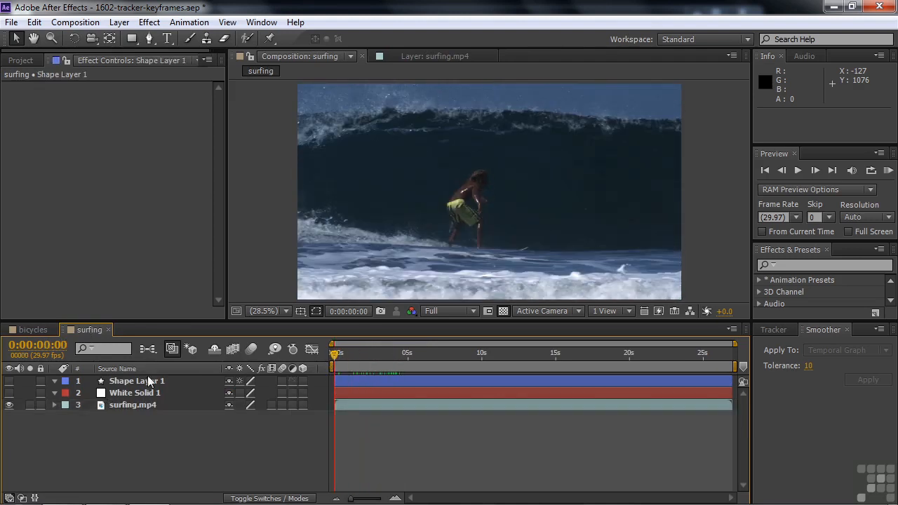
{"action": "left_click", "coordinate": [10, 382]}
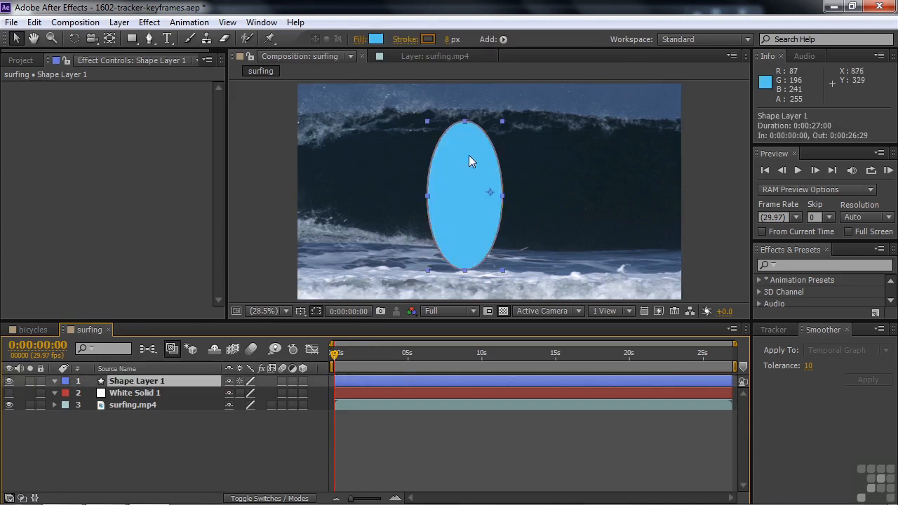
{"action": "left_click", "coordinate": [292, 381]}
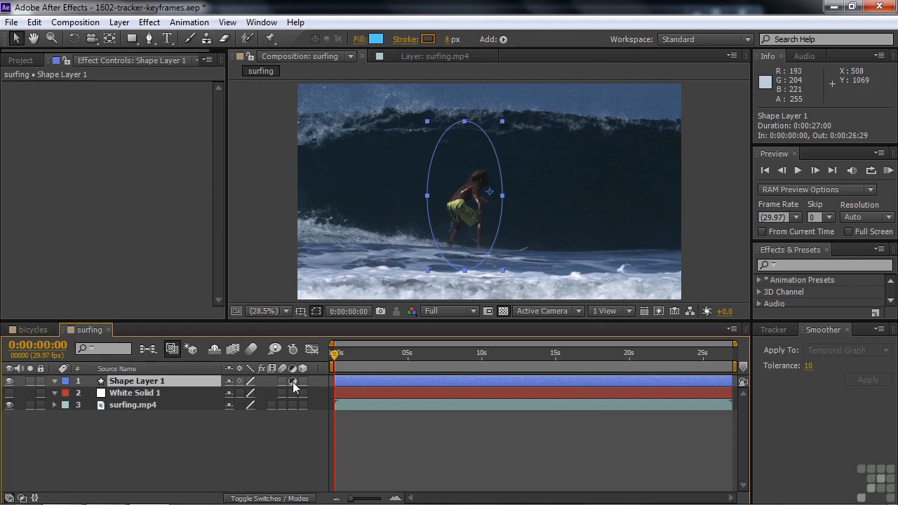
Step: Apply the Hue/Saturation effect to Shape Layer 1, set its Master Hue to +70°, and scrub the opening frames to check it
{"action": "left_click", "coordinate": [787, 263]}
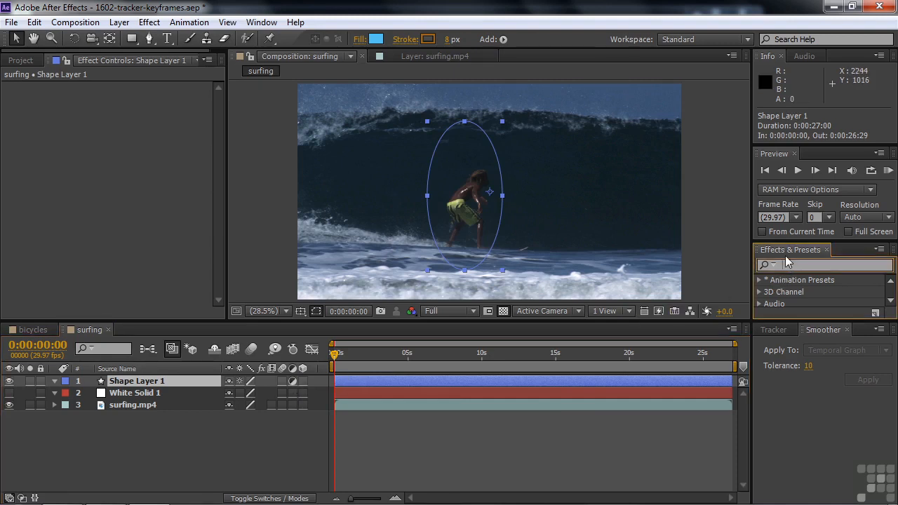
{"action": "type", "text": "hue"}
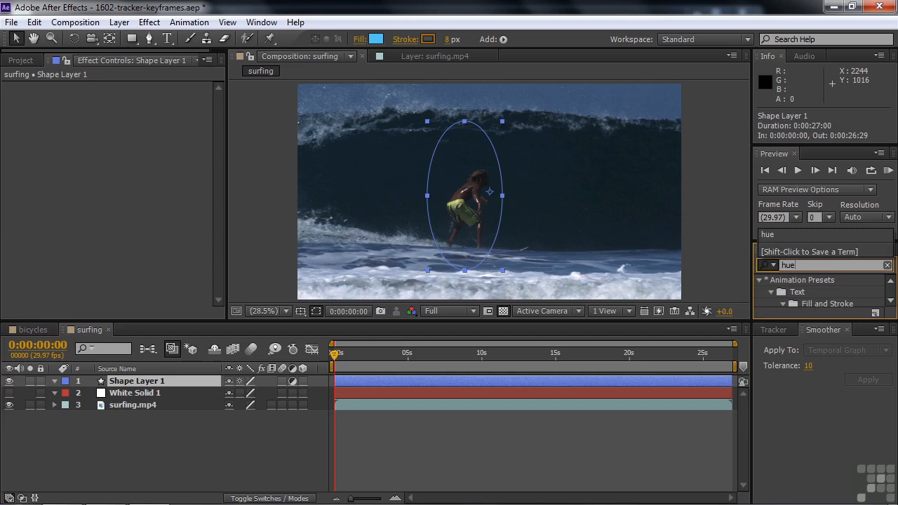
{"action": "left_click_drag", "start_coordinate": [856, 321], "coordinate": [854, 375]}
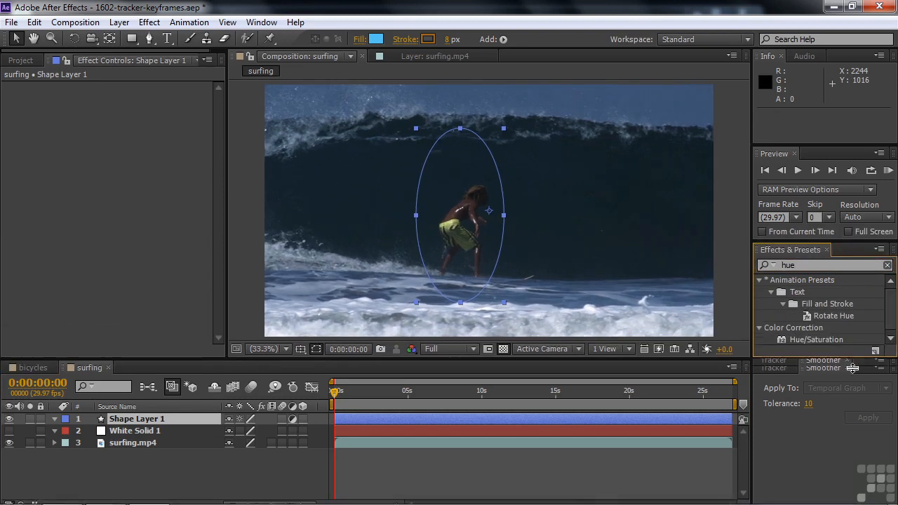
{"action": "left_click_drag", "start_coordinate": [783, 344], "coordinate": [370, 432]}
{"action": "left_click_drag", "start_coordinate": [148, 156], "coordinate": [204, 160]}
{"action": "left_click_drag", "start_coordinate": [730, 376], "coordinate": [730, 312]}
{"action": "left_click", "coordinate": [205, 438]}
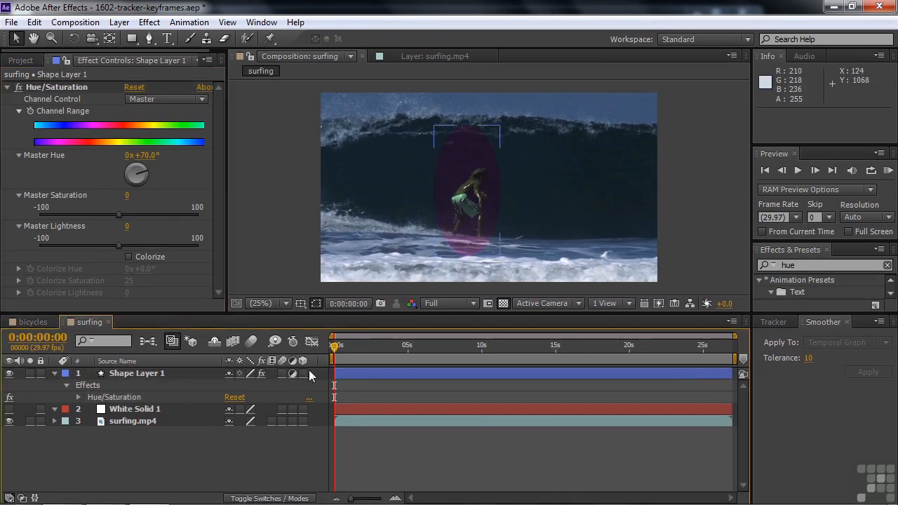
{"action": "mouse_move", "coordinate": [333, 345]}
{"action": "left_mouse_down"}
{"action": "mouse_move", "coordinate": [355, 349]}
{"action": "mouse_move", "coordinate": [329, 344]}
{"action": "left_mouse_up"}
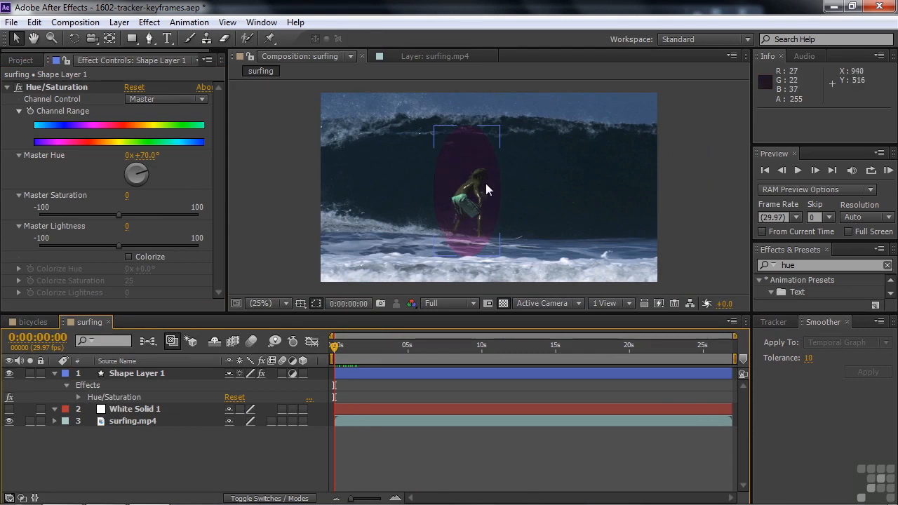
Step: Hide Shape Layer 1 and make White Solid 1 visible and selected
{"action": "left_click", "coordinate": [10, 373]}
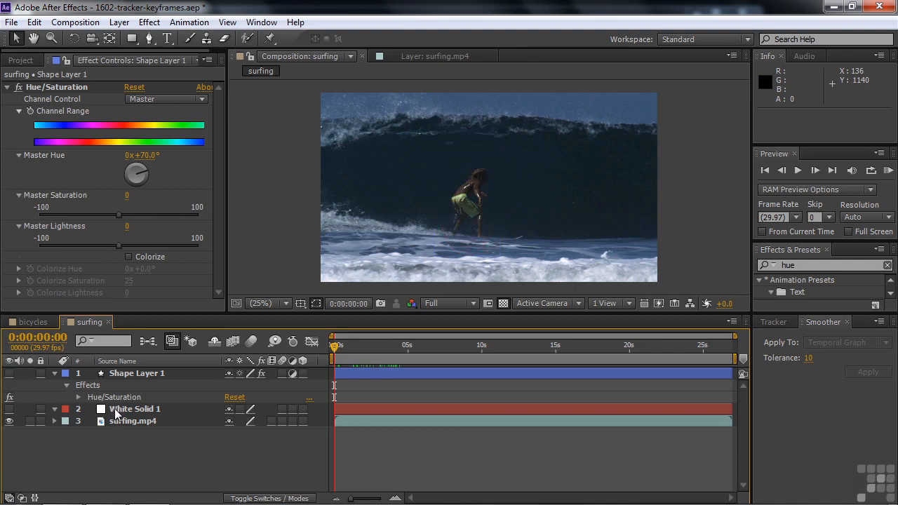
{"action": "left_click", "coordinate": [9, 410]}
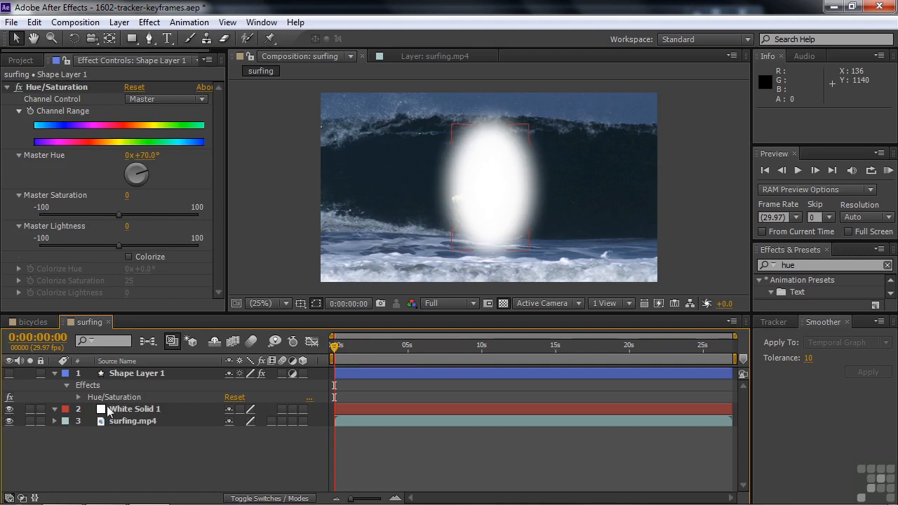
{"action": "left_click", "coordinate": [112, 412]}
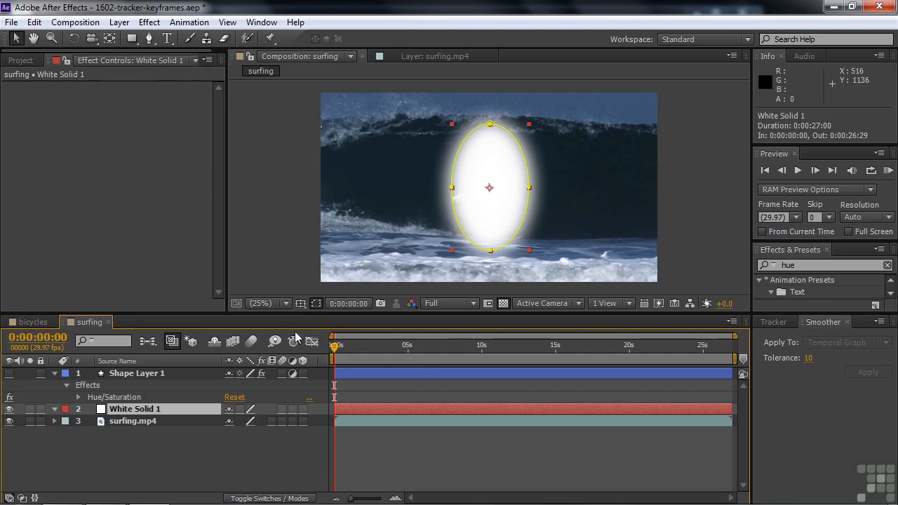
Step: Examine the feather settings of White Solid 1's mask, and collapse the properties of both White Solid 1 and Shape Layer 1
{"action": "left_click", "coordinate": [55, 409]}
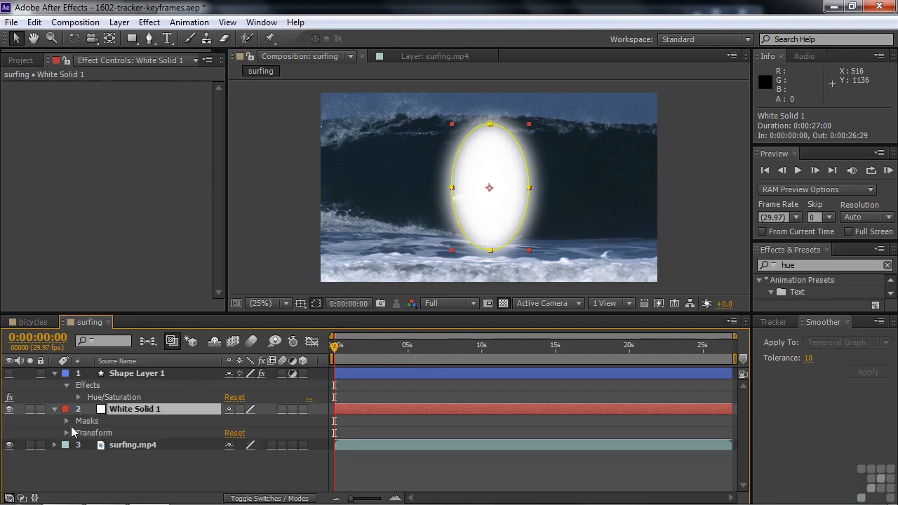
{"action": "left_click", "coordinate": [67, 421]}
{"action": "left_click", "coordinate": [78, 433]}
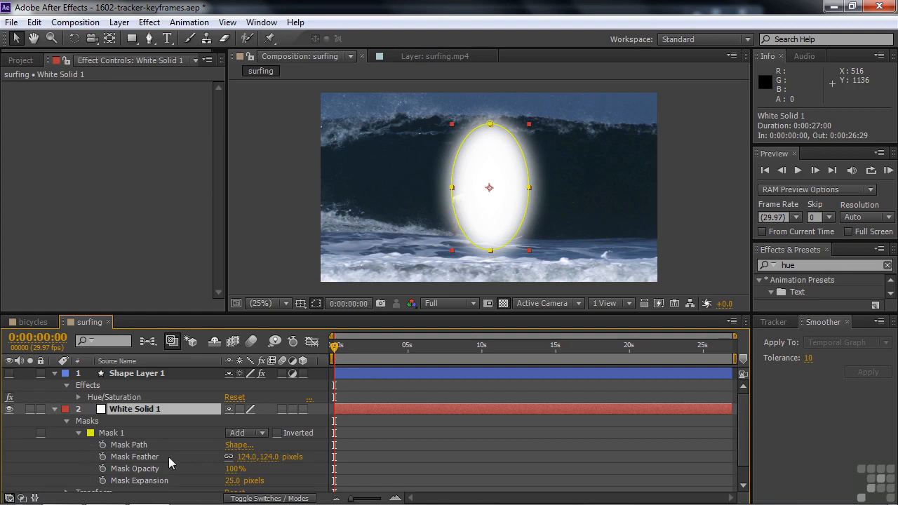
{"action": "left_click", "coordinate": [239, 457]}
{"action": "left_click_drag", "start_coordinate": [249, 459], "coordinate": [239, 459]}
{"action": "left_click", "coordinate": [103, 419]}
{"action": "left_click", "coordinate": [54, 410]}
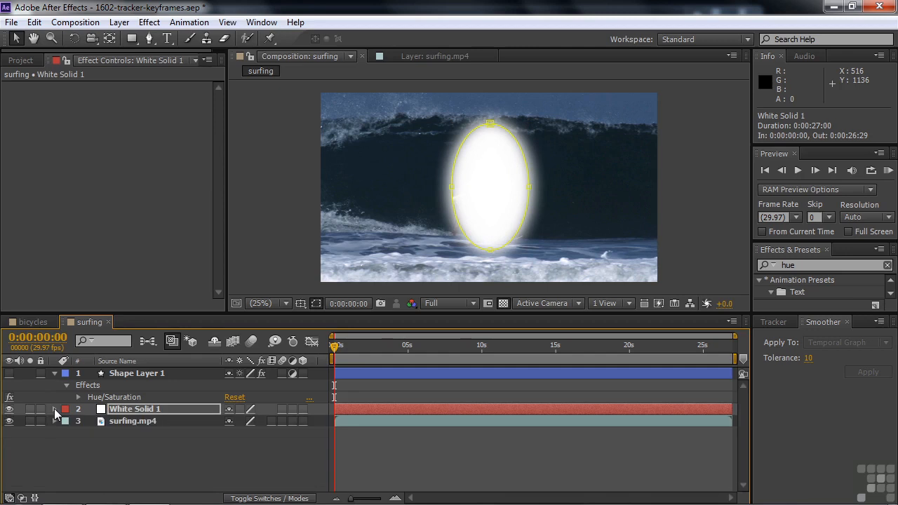
{"action": "left_click", "coordinate": [55, 374]}
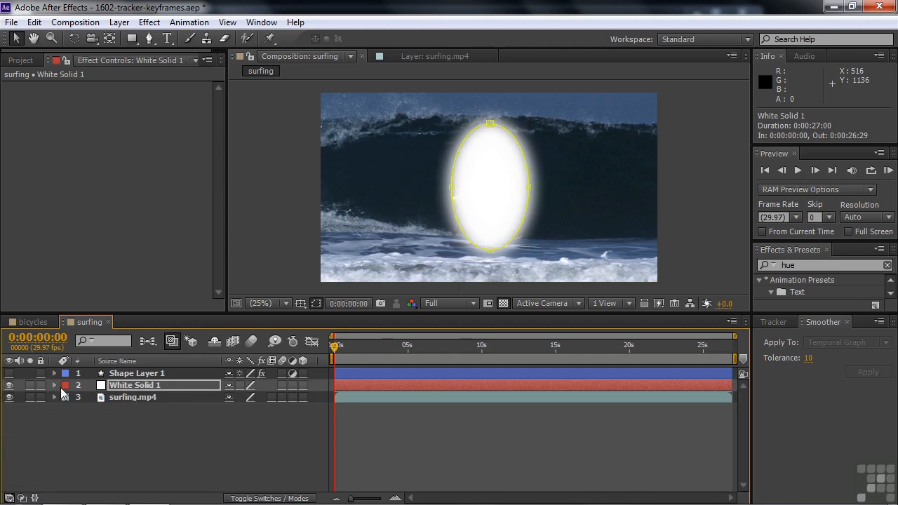
Step: Turn White Solid 1 into an adjustment layer and apply Hue/Saturation to it with Master Hue at +57°
{"action": "left_click", "coordinate": [292, 385]}
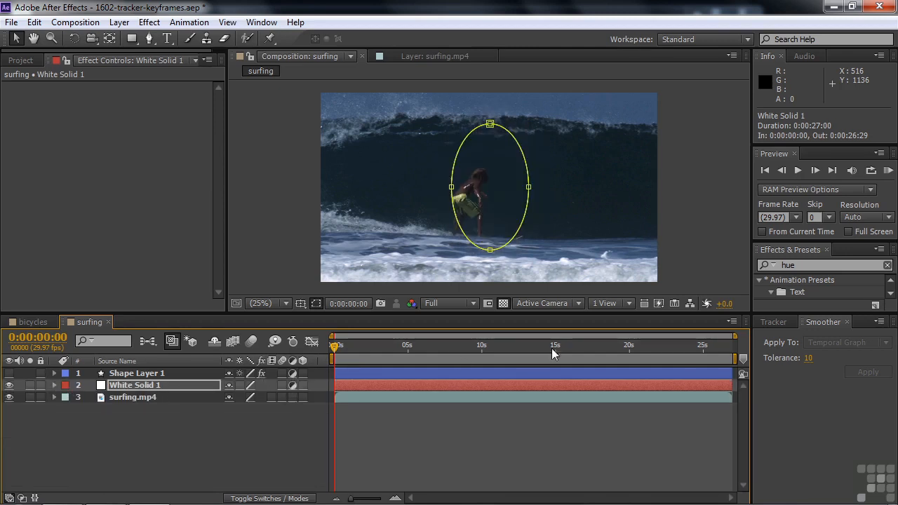
{"action": "left_click", "coordinate": [891, 298]}
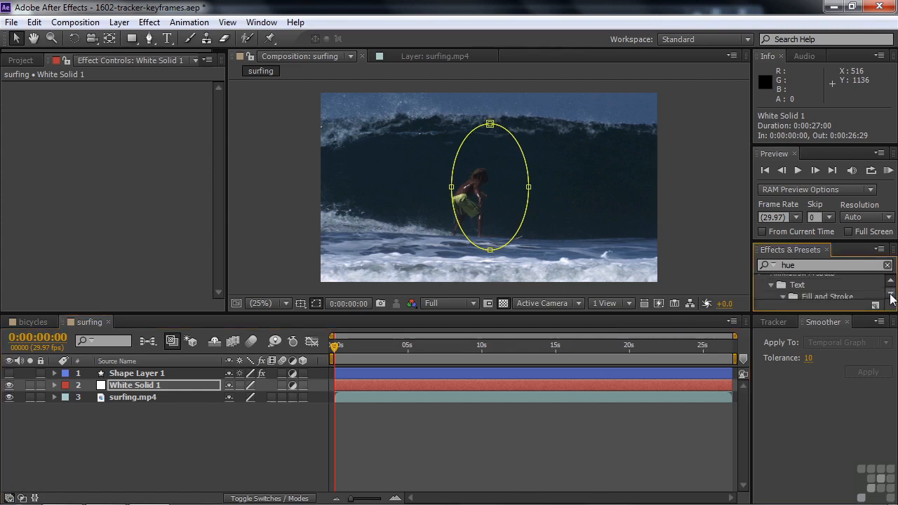
{"action": "left_click_drag", "start_coordinate": [854, 312], "coordinate": [407, 418]}
{"action": "left_click_drag", "start_coordinate": [144, 156], "coordinate": [192, 160]}
{"action": "left_click", "coordinate": [206, 453]}
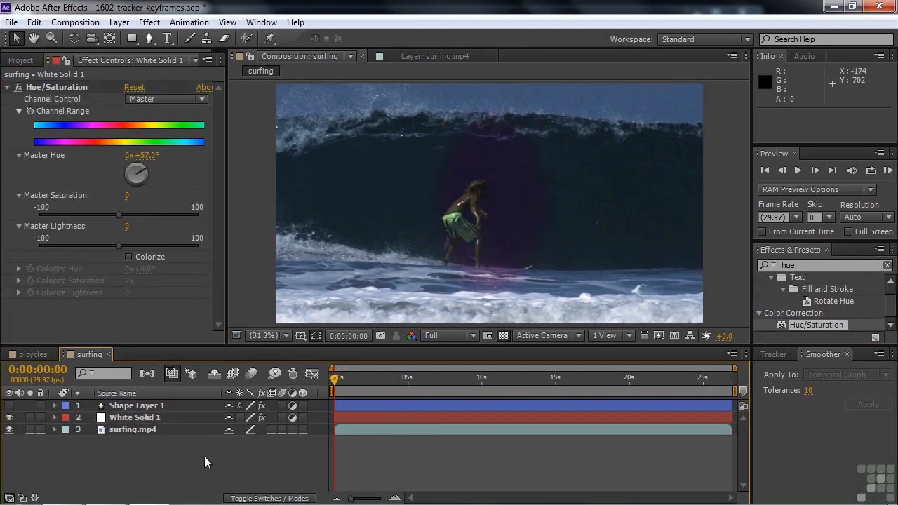
{"action": "mouse_move", "coordinate": [345, 377]}
{"action": "left_mouse_down"}
{"action": "mouse_move", "coordinate": [399, 379]}
{"action": "mouse_move", "coordinate": [339, 379]}
{"action": "left_mouse_up"}
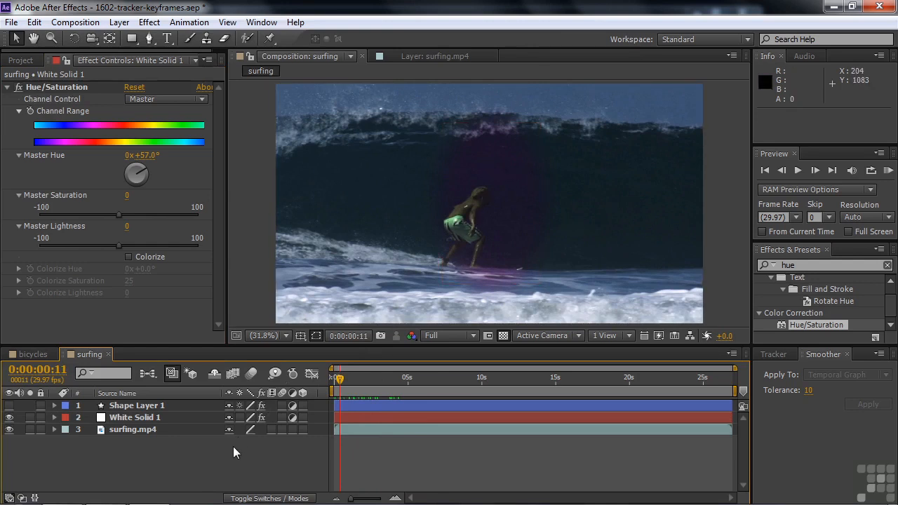
Step: Add a second copy of surfing.mp4 beneath all layers of the surfing composition and hide the original footage layer
{"action": "left_click", "coordinate": [23, 62]}
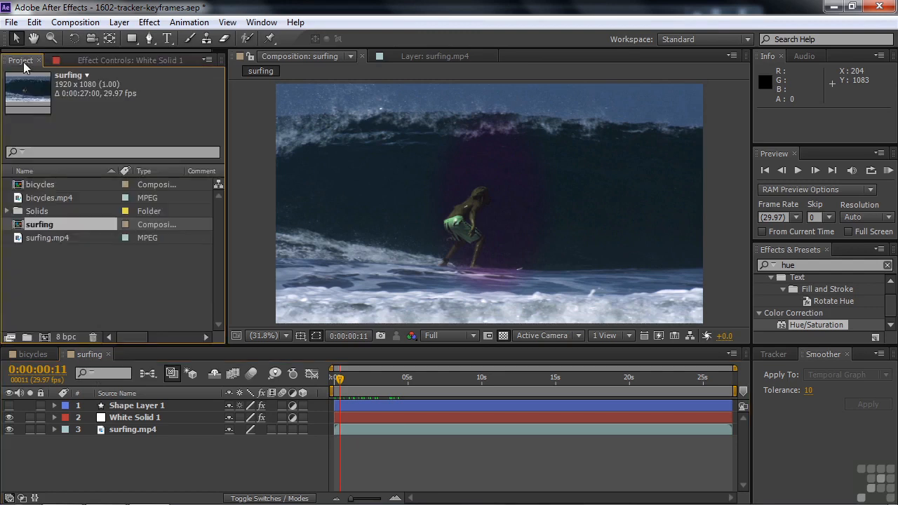
{"action": "left_click_drag", "start_coordinate": [18, 239], "coordinate": [18, 450]}
{"action": "left_click", "coordinate": [9, 429]}
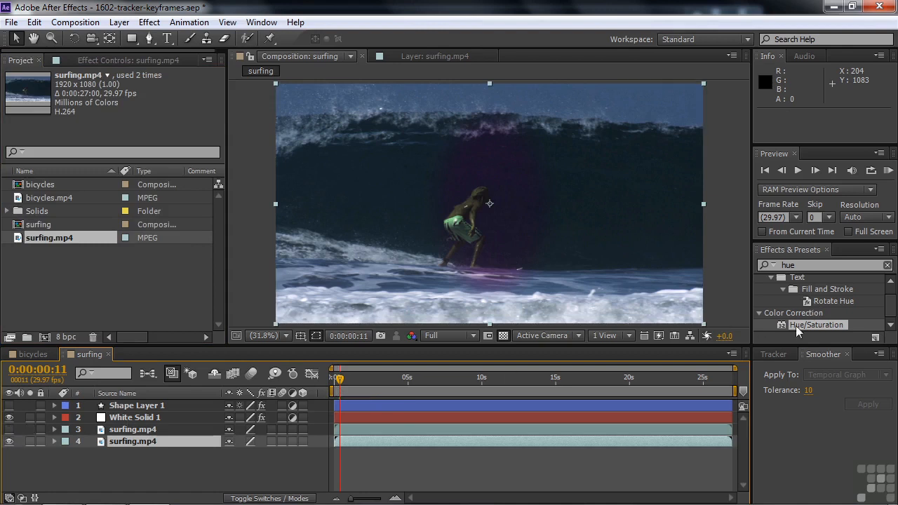
Step: Apply the Hue/Saturation and Fast Blur effects to the bottom surfing.mp4 layer
{"action": "left_click_drag", "start_coordinate": [784, 332], "coordinate": [370, 442]}
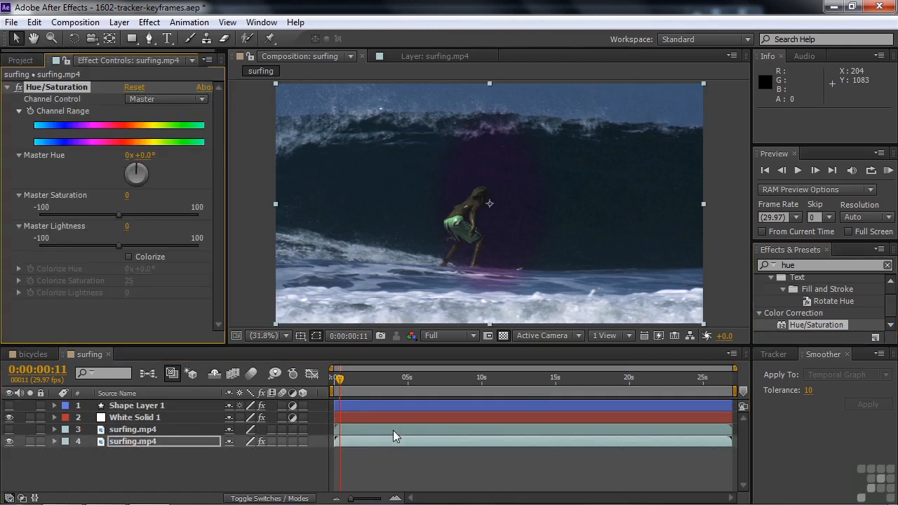
{"action": "left_click", "coordinate": [813, 267]}
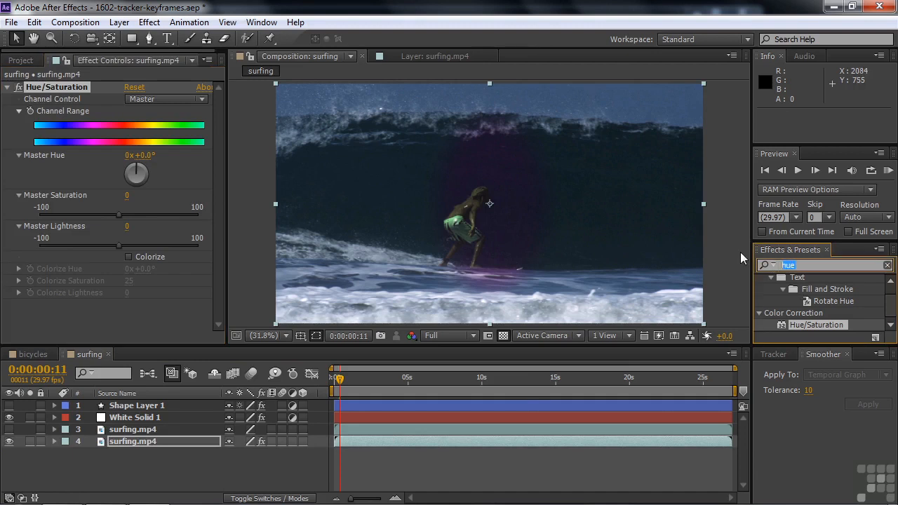
{"action": "type", "text": "fast b"}
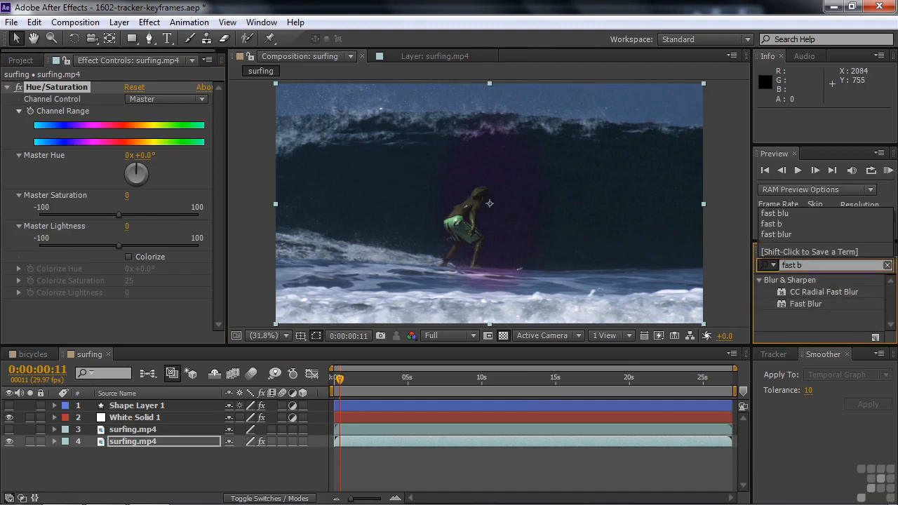
{"action": "left_click_drag", "start_coordinate": [800, 303], "coordinate": [341, 441]}
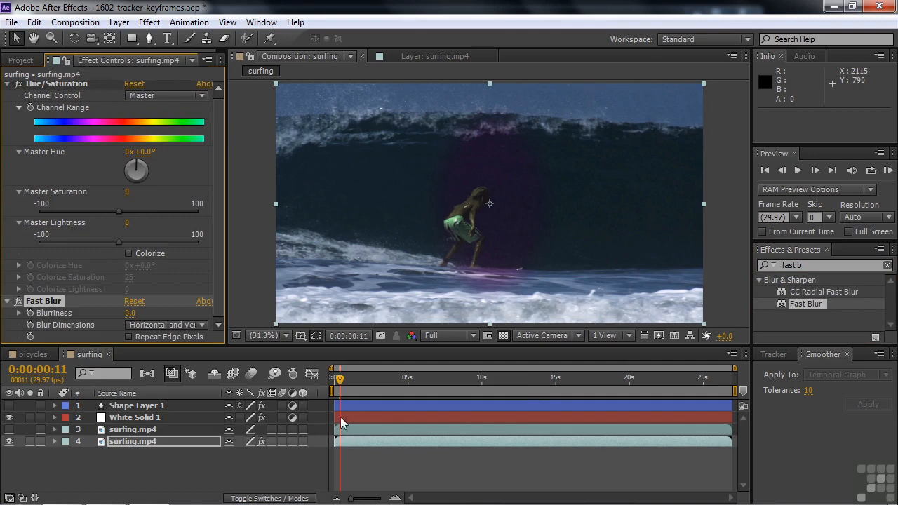
Step: On the bottom surfing.mp4, set Master Hue +84°, Master Saturation 28 and Blurriness 36, with Repeat Edge Pixels enabled
{"action": "left_click_drag", "start_coordinate": [146, 152], "coordinate": [205, 151]}
{"action": "left_click_drag", "start_coordinate": [118, 211], "coordinate": [144, 220]}
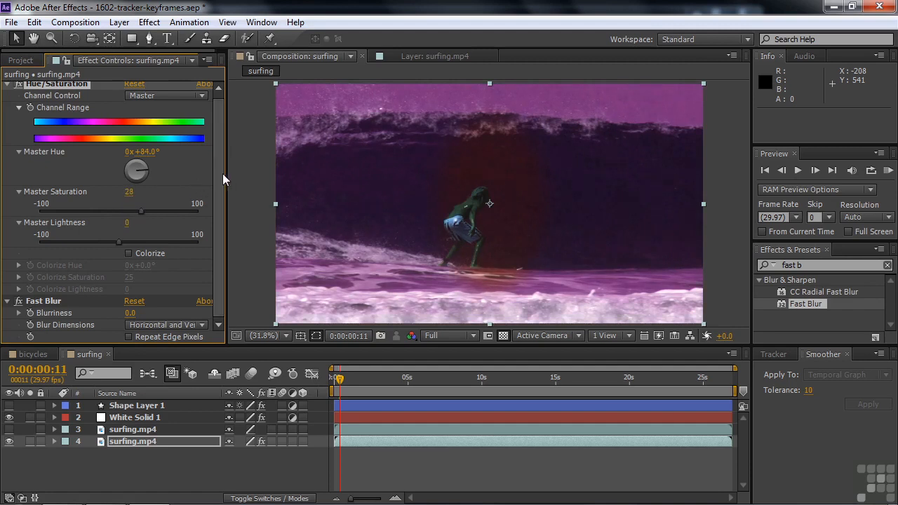
{"action": "left_click_drag", "start_coordinate": [131, 313], "coordinate": [156, 312]}
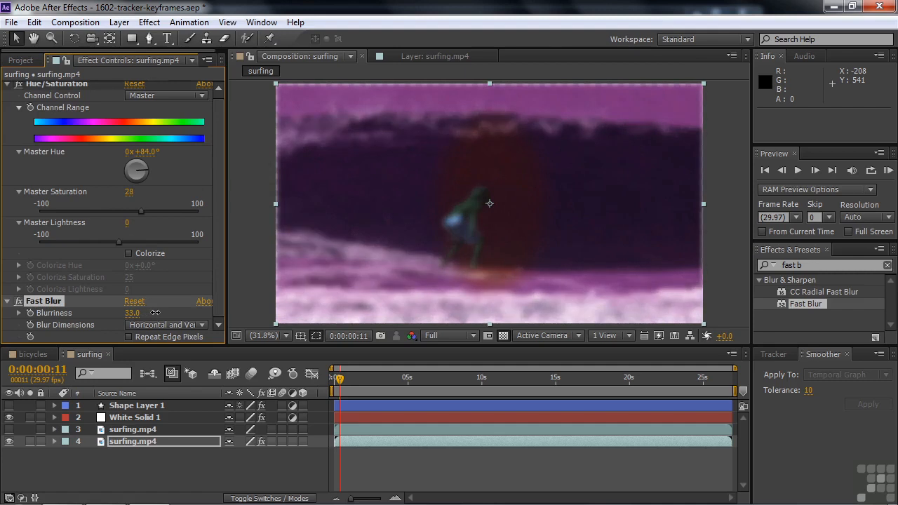
{"action": "left_click", "coordinate": [130, 337]}
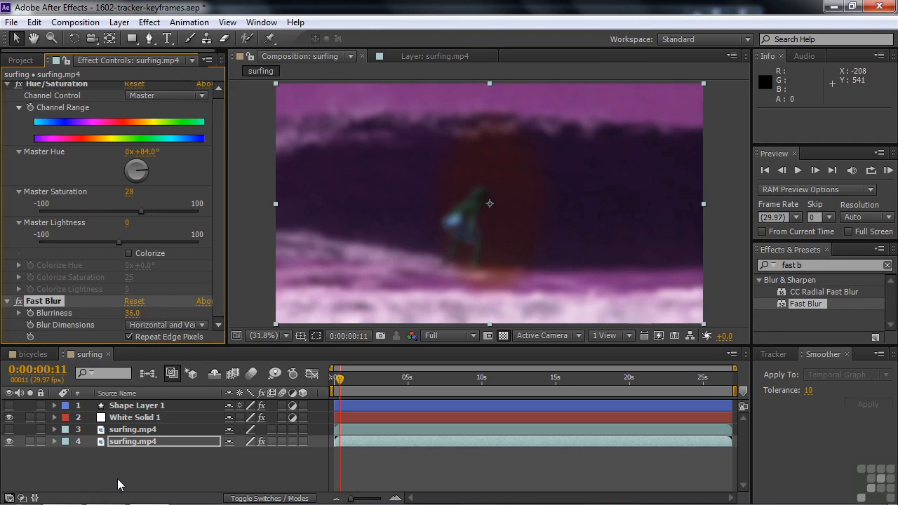
Step: Make the upper surfing.mp4 visible and set its track matte to Alpha Matte "White Solid 1"
{"action": "left_click", "coordinate": [9, 429]}
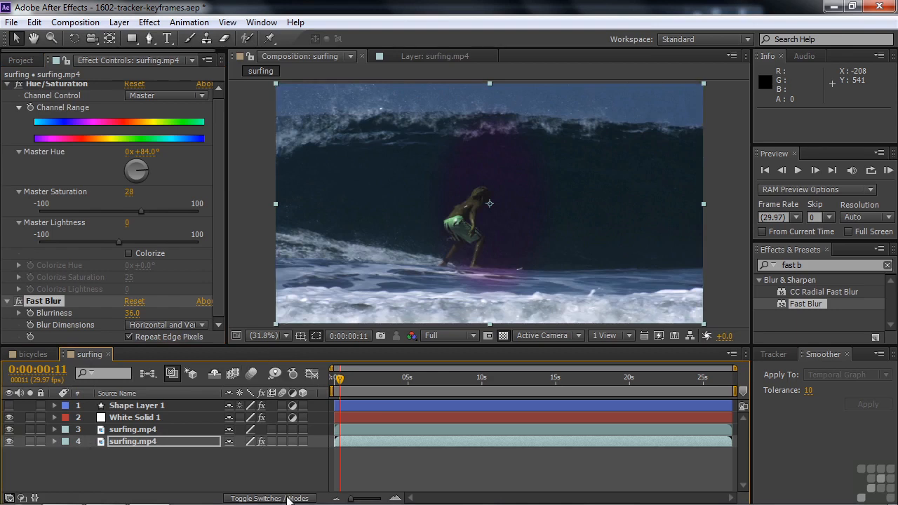
{"action": "left_click", "coordinate": [287, 499]}
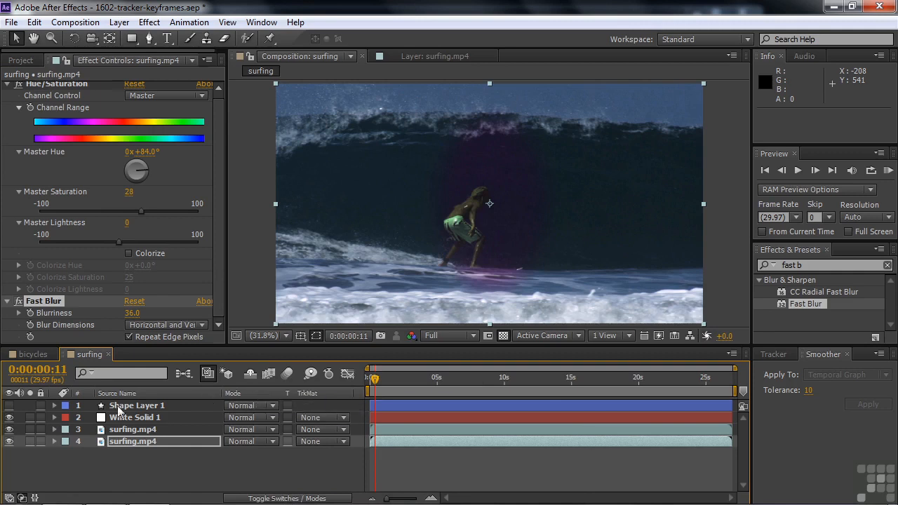
{"action": "left_click", "coordinate": [344, 430]}
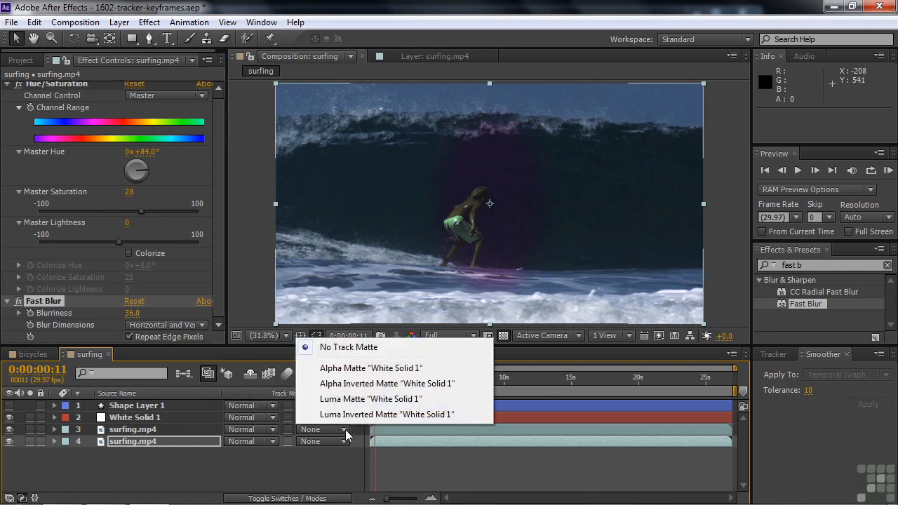
{"action": "left_click", "coordinate": [356, 373]}
Step: Disable the Hue/Saturation effect on White Solid 1 and scrub to 0:00:01:25 to check the matte
{"action": "left_click", "coordinate": [304, 414]}
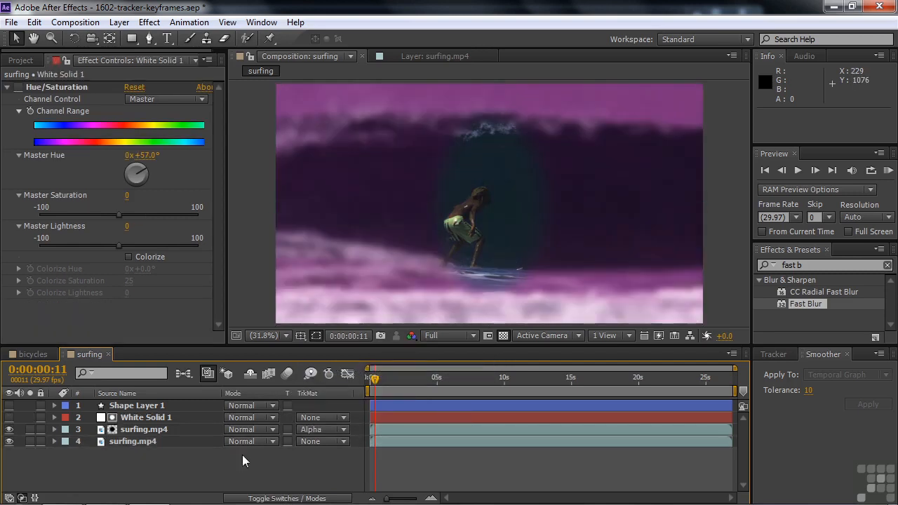
{"action": "left_click_drag", "start_coordinate": [374, 379], "coordinate": [394, 391]}
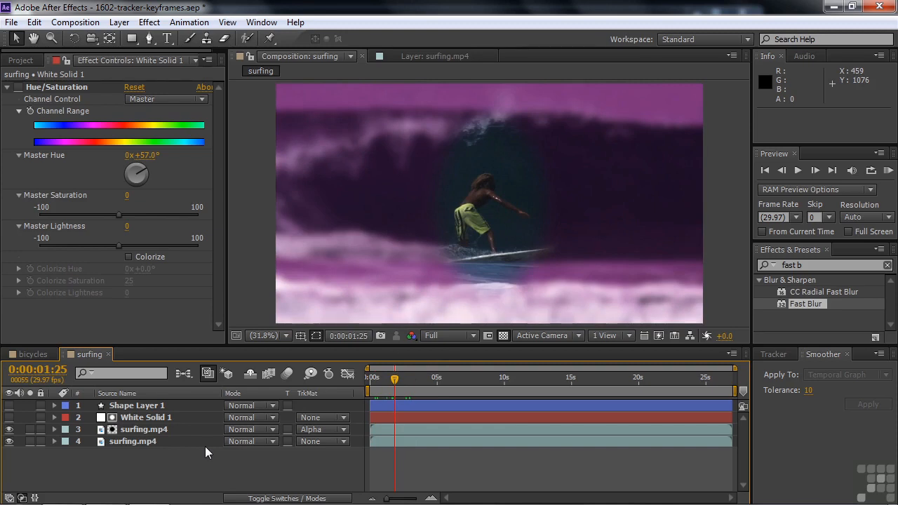
Step: Set the tracker's motion source to the upper surfing.mp4 layer, with Tracker 1 as the current track
{"action": "left_click", "coordinate": [772, 354]}
{"action": "left_click", "coordinate": [887, 407]}
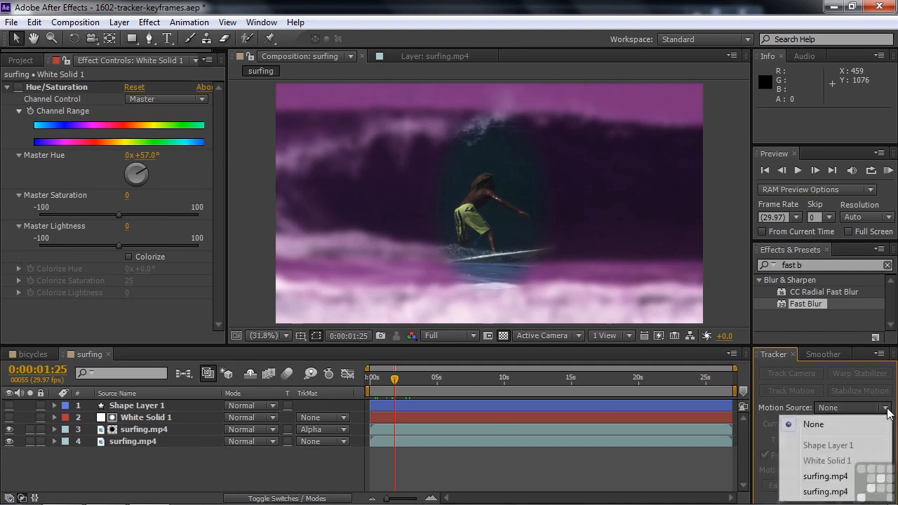
{"action": "left_click", "coordinate": [828, 477]}
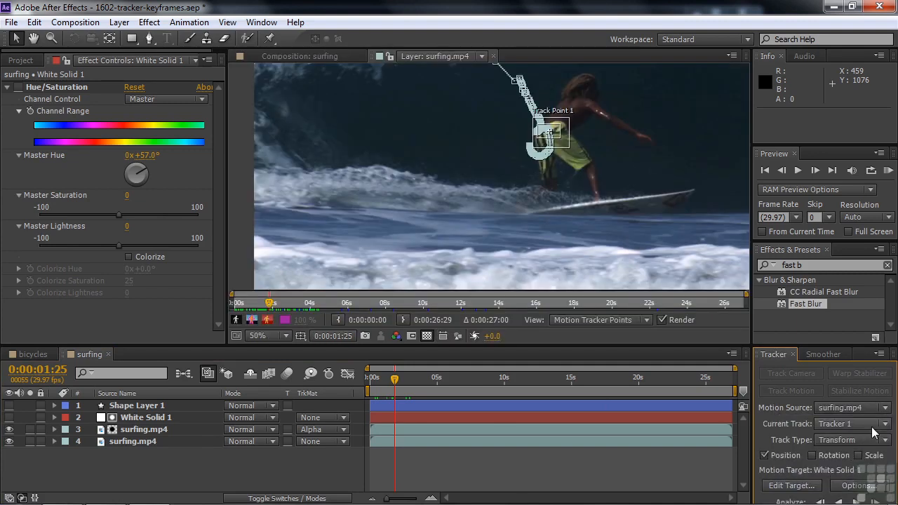
{"action": "left_click", "coordinate": [885, 424]}
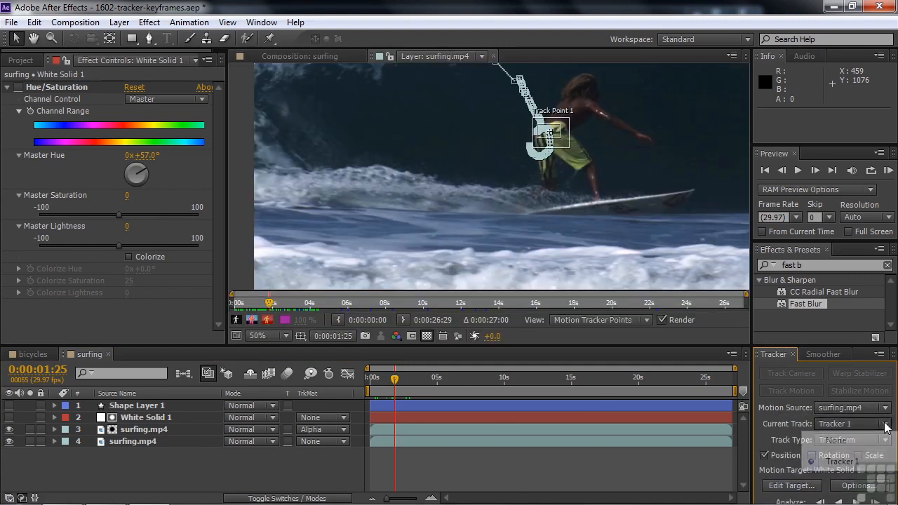
{"action": "left_click", "coordinate": [866, 462]}
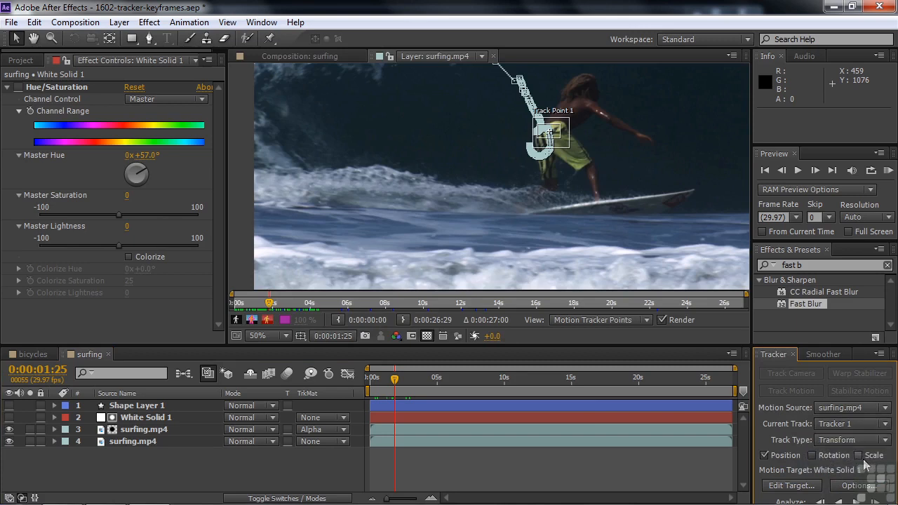
Step: Set White Solid 1 as the motion target layer and apply the Tracker 1 motion to it
{"action": "left_click", "coordinate": [790, 486]}
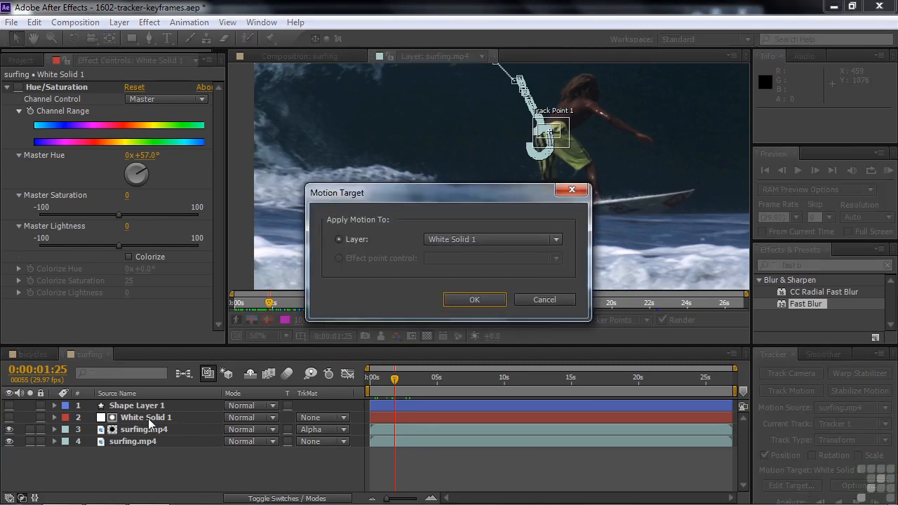
{"action": "left_click", "coordinate": [553, 240]}
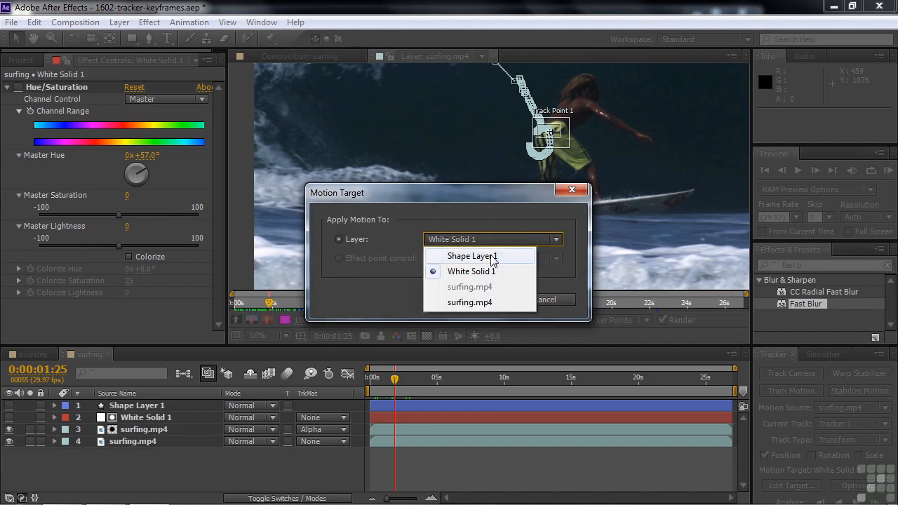
{"action": "left_click", "coordinate": [475, 268]}
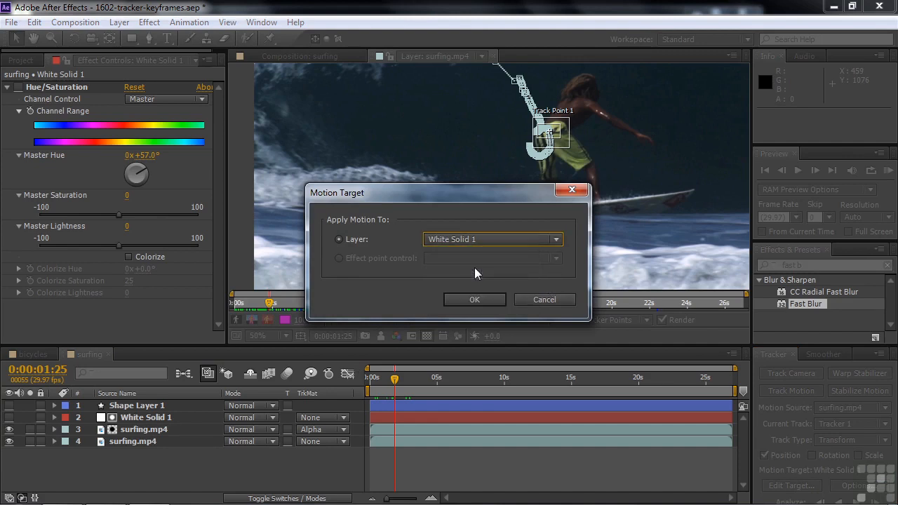
{"action": "left_click", "coordinate": [478, 298]}
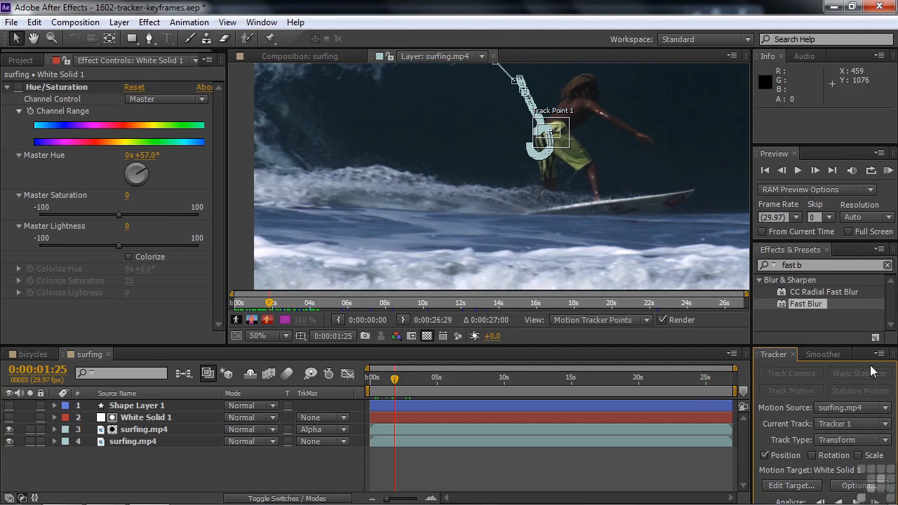
{"action": "left_click_drag", "start_coordinate": [848, 344], "coordinate": [848, 291]}
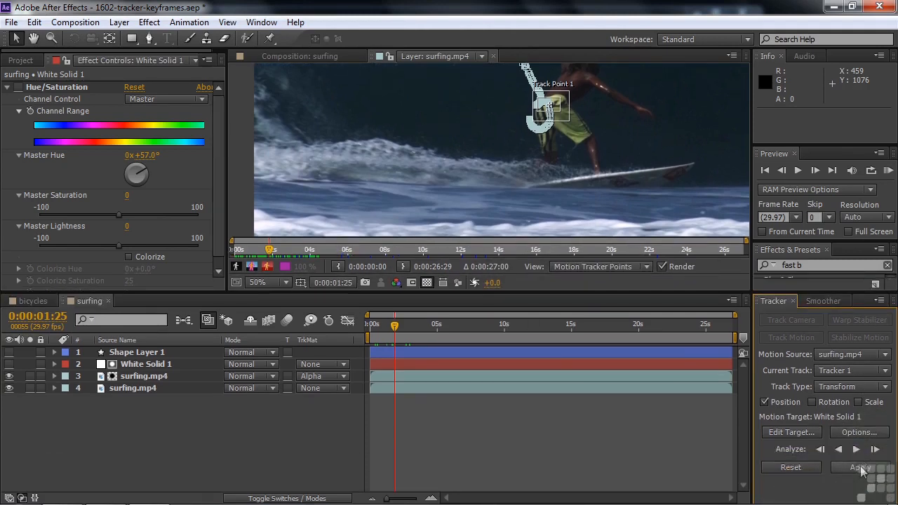
{"action": "left_click", "coordinate": [859, 467]}
{"action": "left_click", "coordinate": [450, 280]}
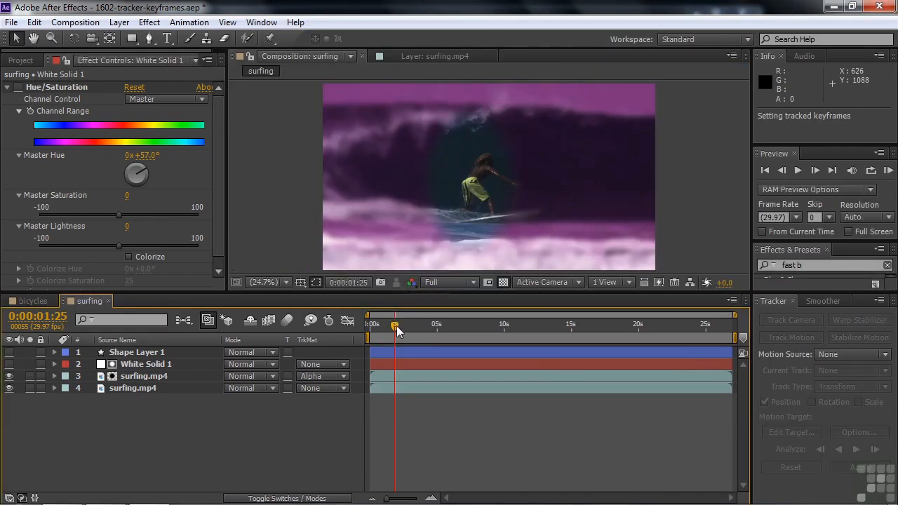
Step: At 0:00:11:04, shift White Solid 1's Mask 1 by 32.4, 8.1 to recentre it on the surfer, and check it at 0:00:10:24
{"action": "left_click_drag", "start_coordinate": [400, 325], "coordinate": [521, 337]}
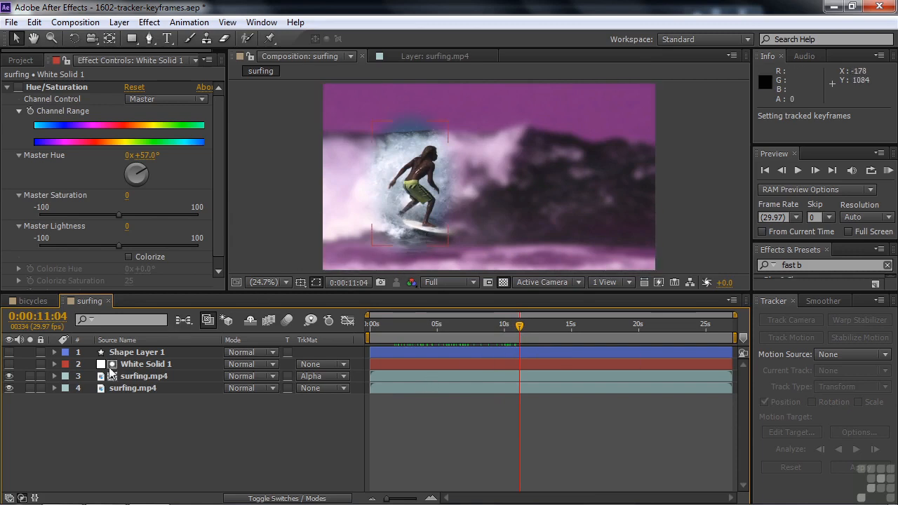
{"action": "left_click", "coordinate": [54, 364]}
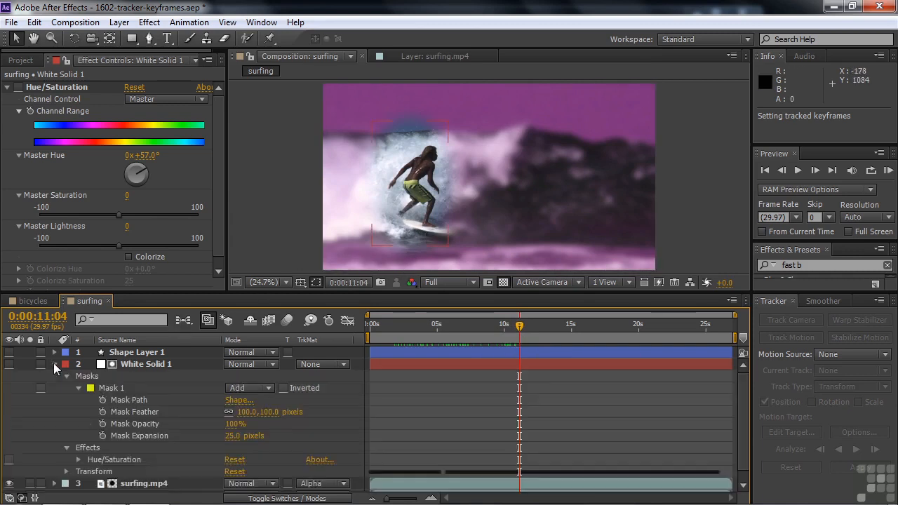
{"action": "left_click", "coordinate": [103, 400]}
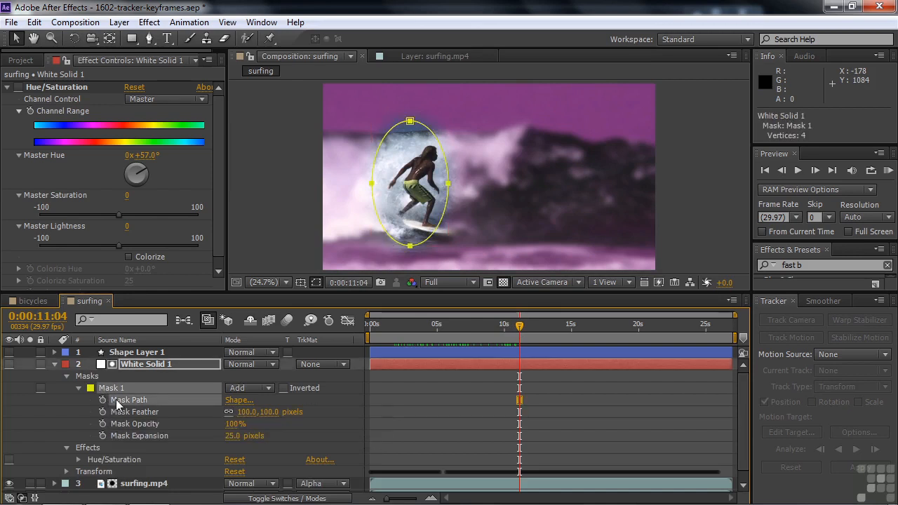
{"action": "double_click", "coordinate": [447, 187]}
{"action": "left_click_drag", "start_coordinate": [420, 190], "coordinate": [425, 190]}
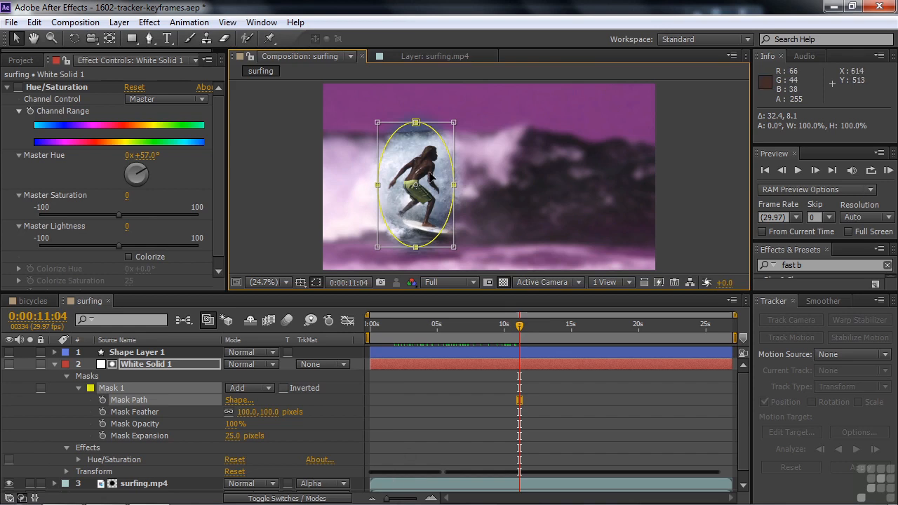
{"action": "mouse_move", "coordinate": [520, 331]}
{"action": "left_mouse_down"}
{"action": "mouse_move", "coordinate": [505, 330]}
{"action": "mouse_move", "coordinate": [511, 326]}
{"action": "left_mouse_up"}
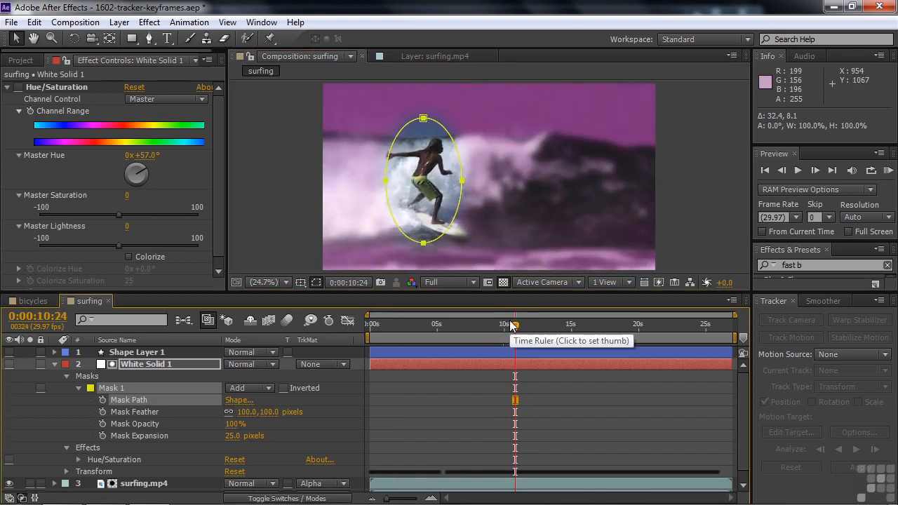